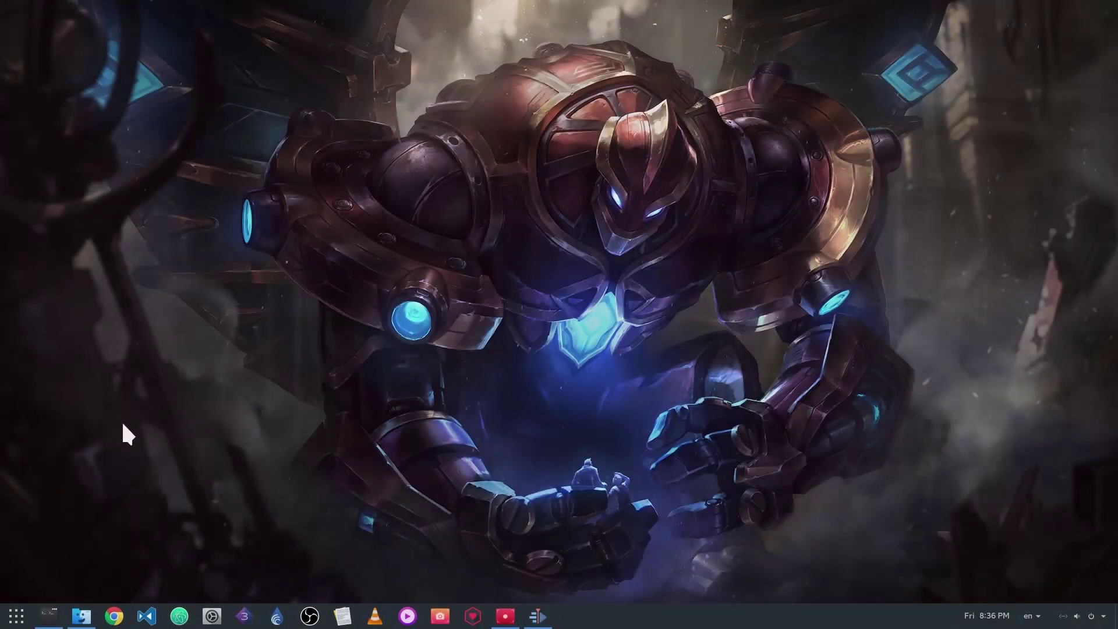
# - Create a new app folder named Blenders from the third Blender launcher
pyautogui.click(16, 616)
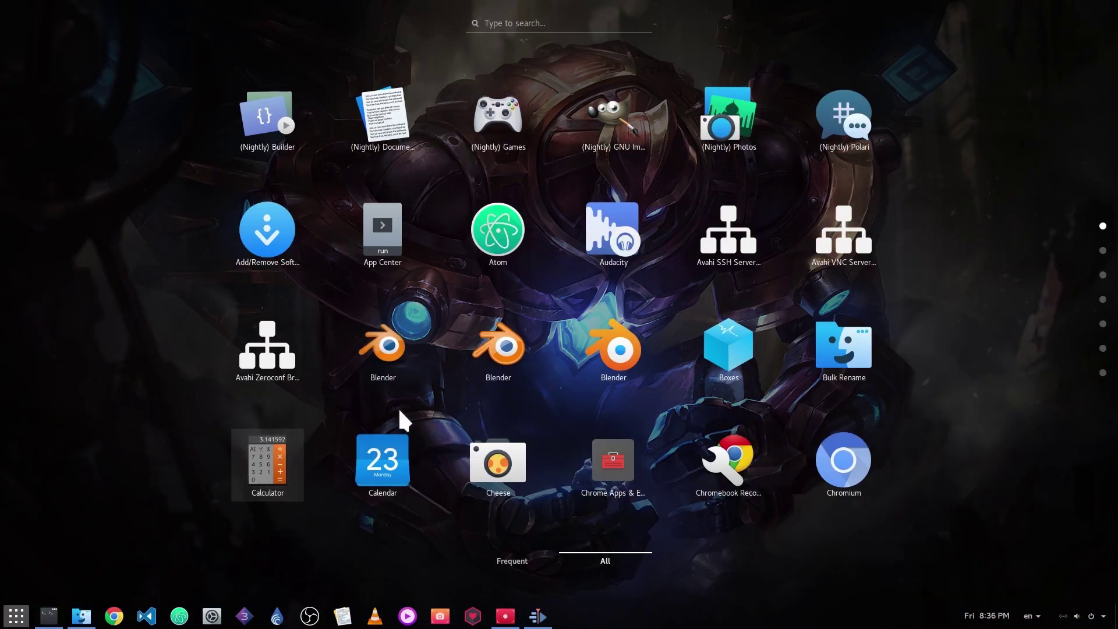
pyautogui.rightClick(592, 347)
pyautogui.click(713, 387)
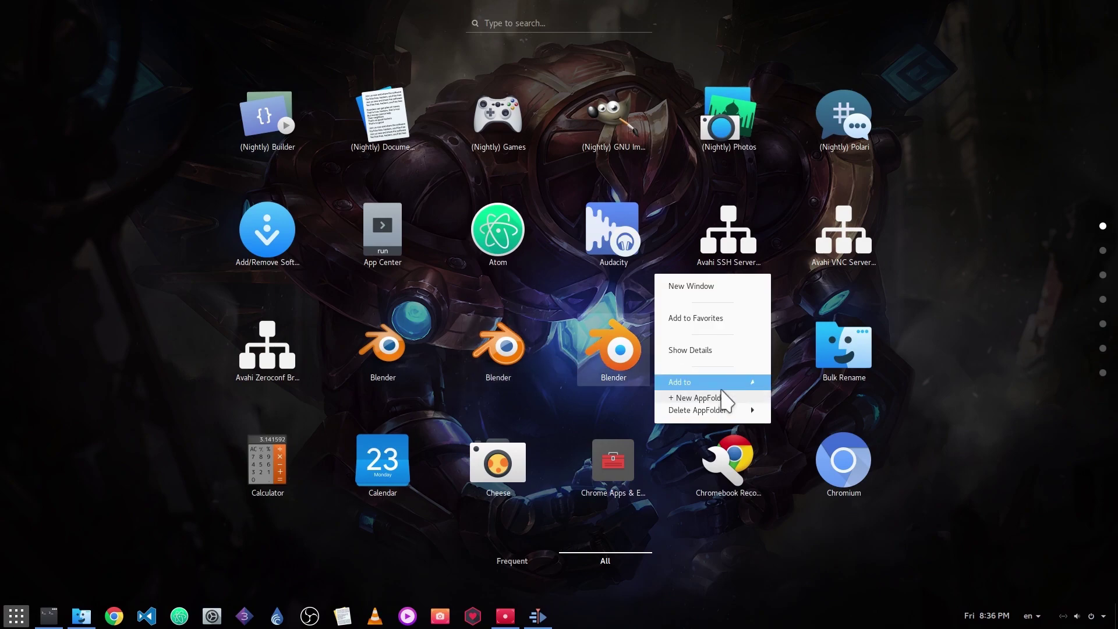
pyautogui.click(723, 381)
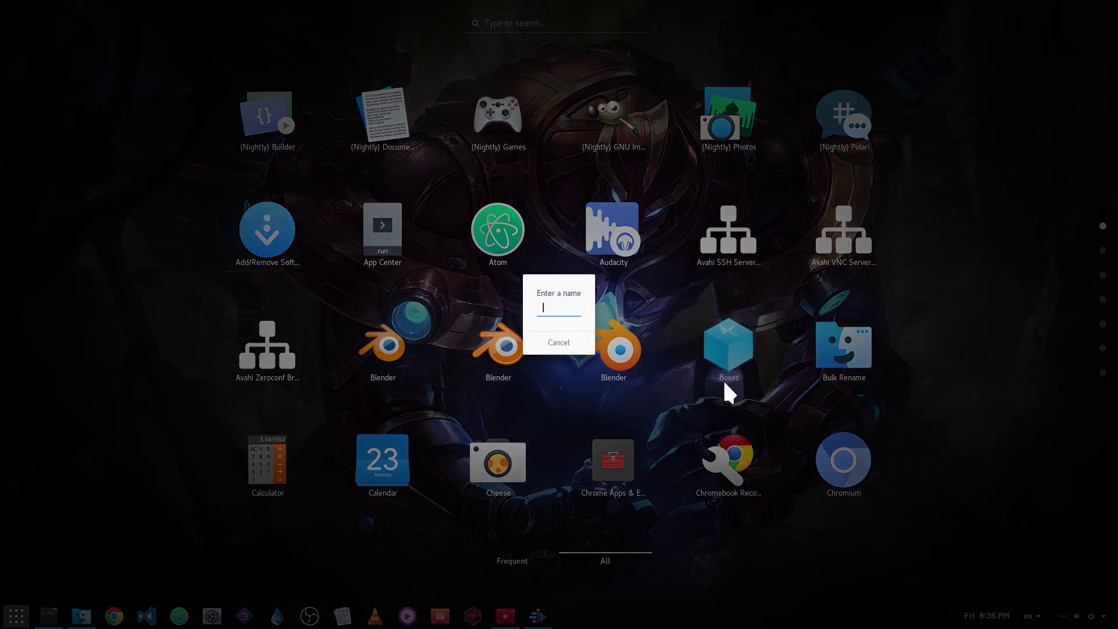
pyautogui.write('Blend')
pyautogui.write('ers')
pyautogui.press('Return')
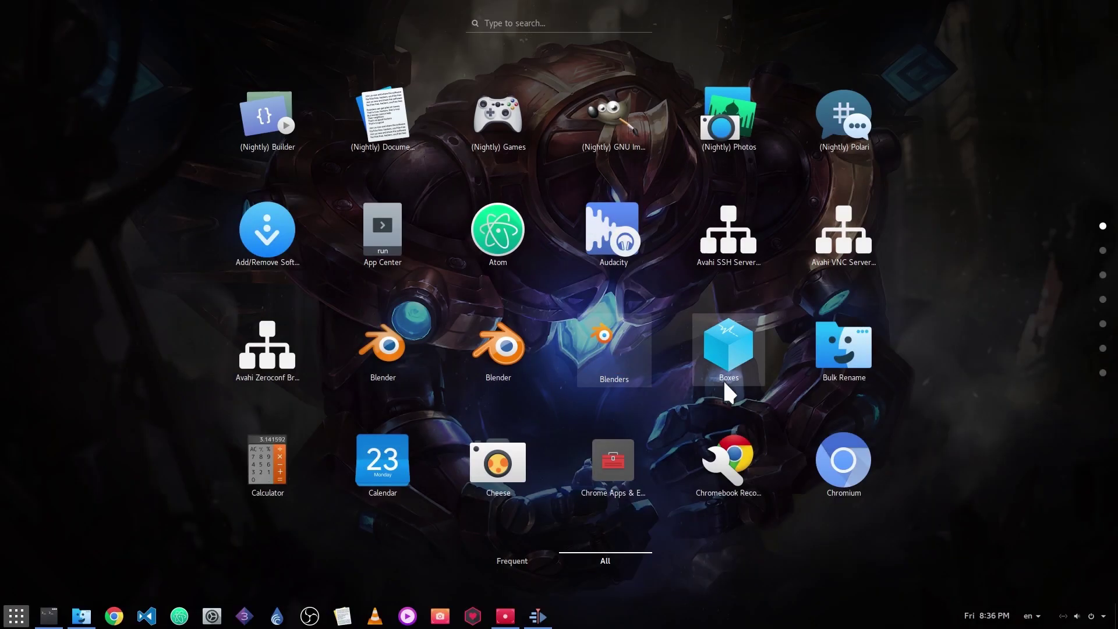
pyautogui.click(621, 337)
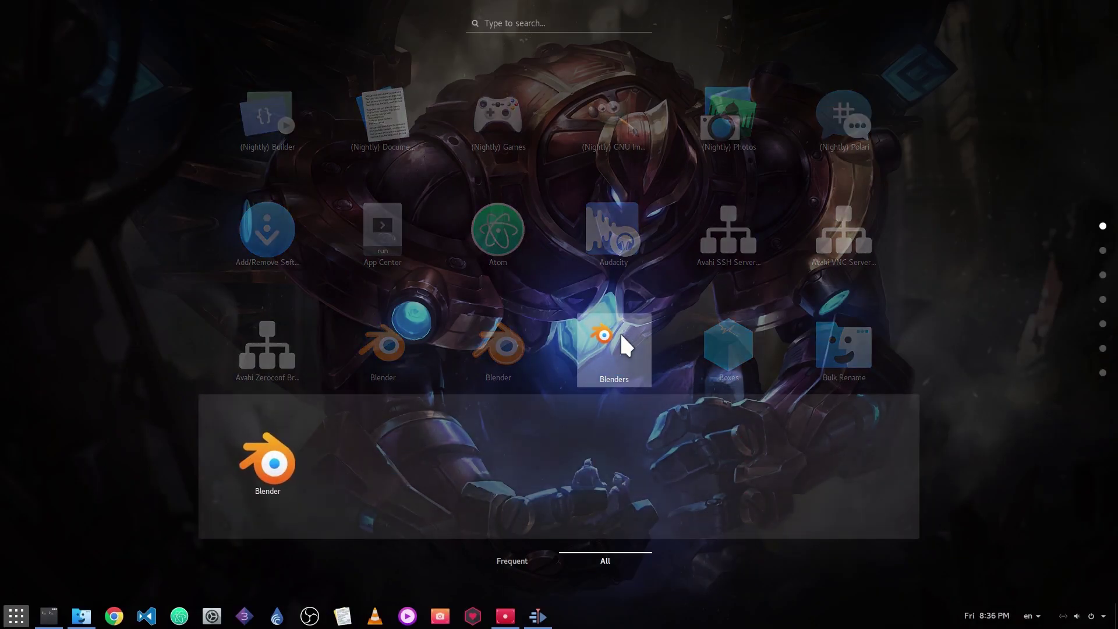
pyautogui.click(623, 336)
# - Add the two remaining Blender launchers to the Blenders folder
pyautogui.rightClick(518, 356)
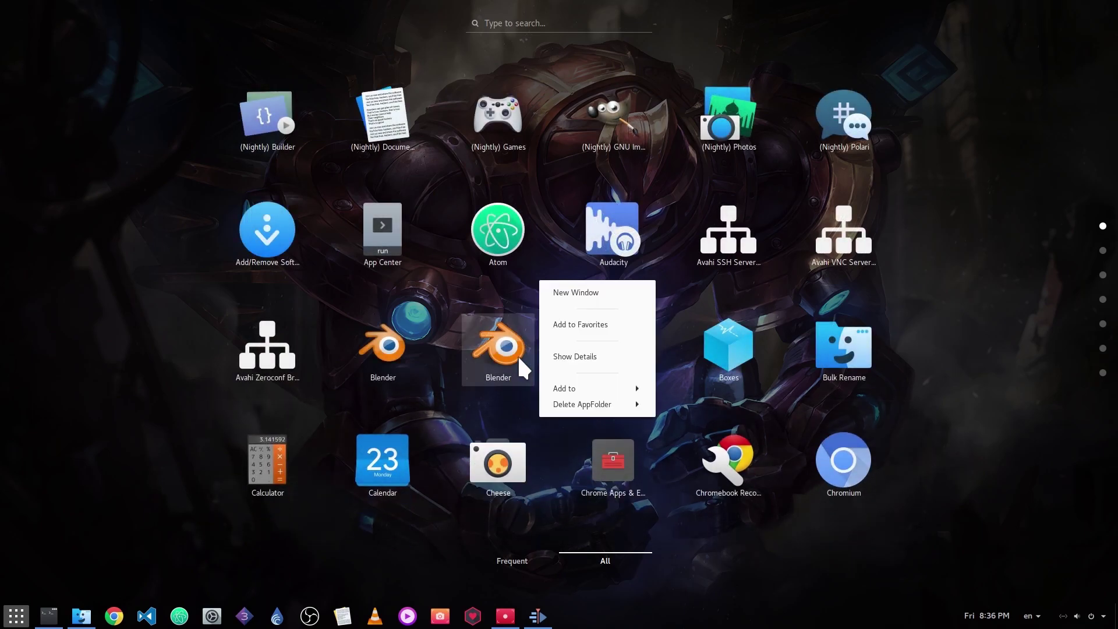
pyautogui.click(568, 389)
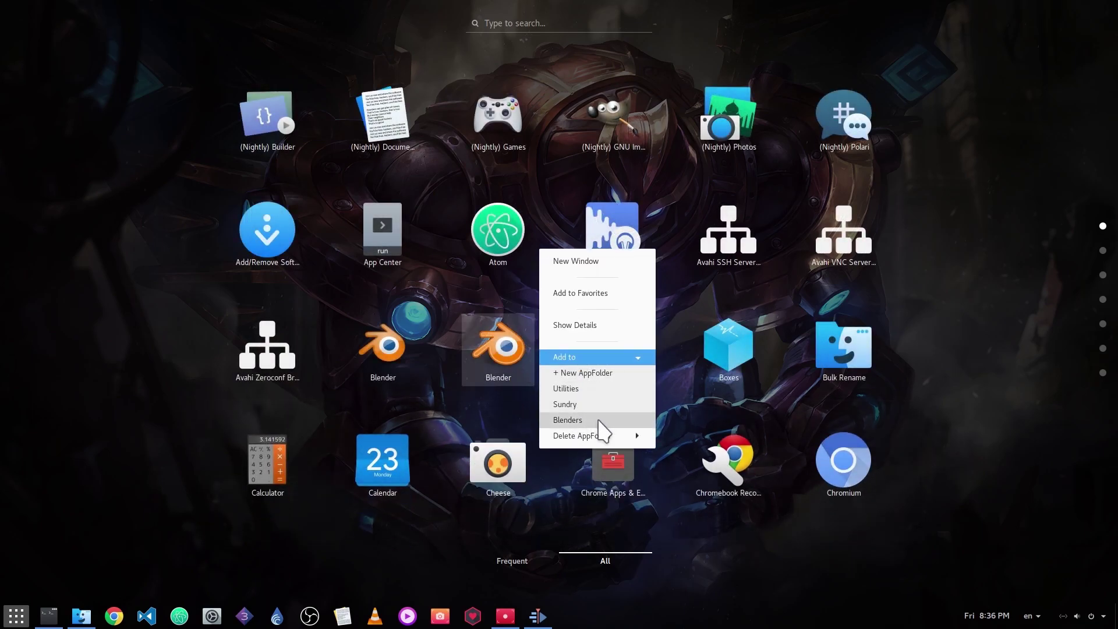
pyautogui.click(596, 418)
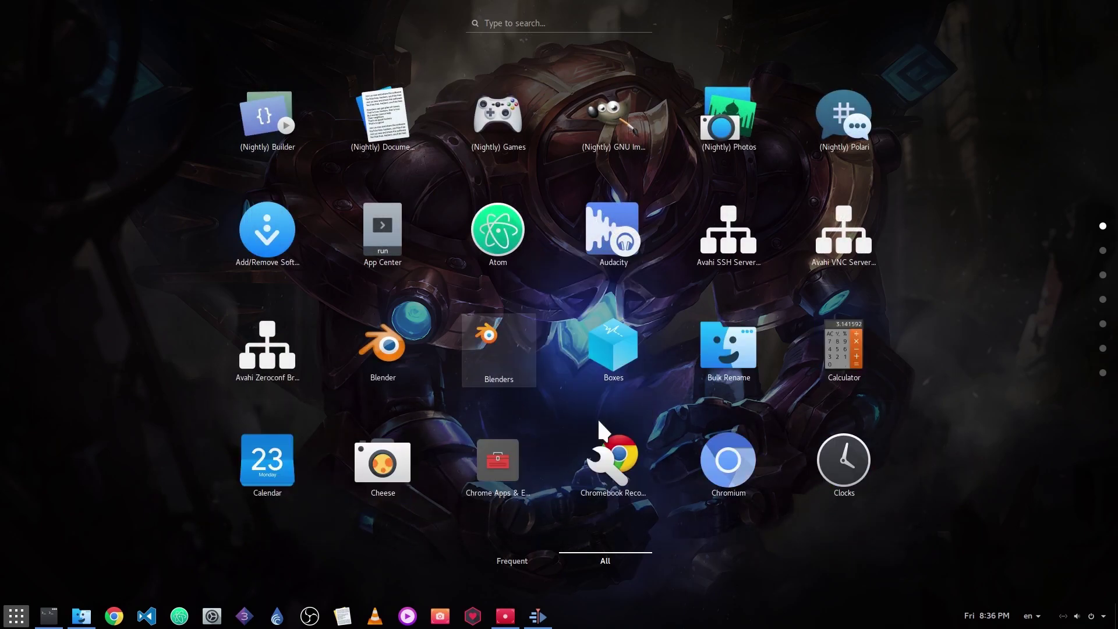
pyautogui.rightClick(404, 346)
pyautogui.click(464, 388)
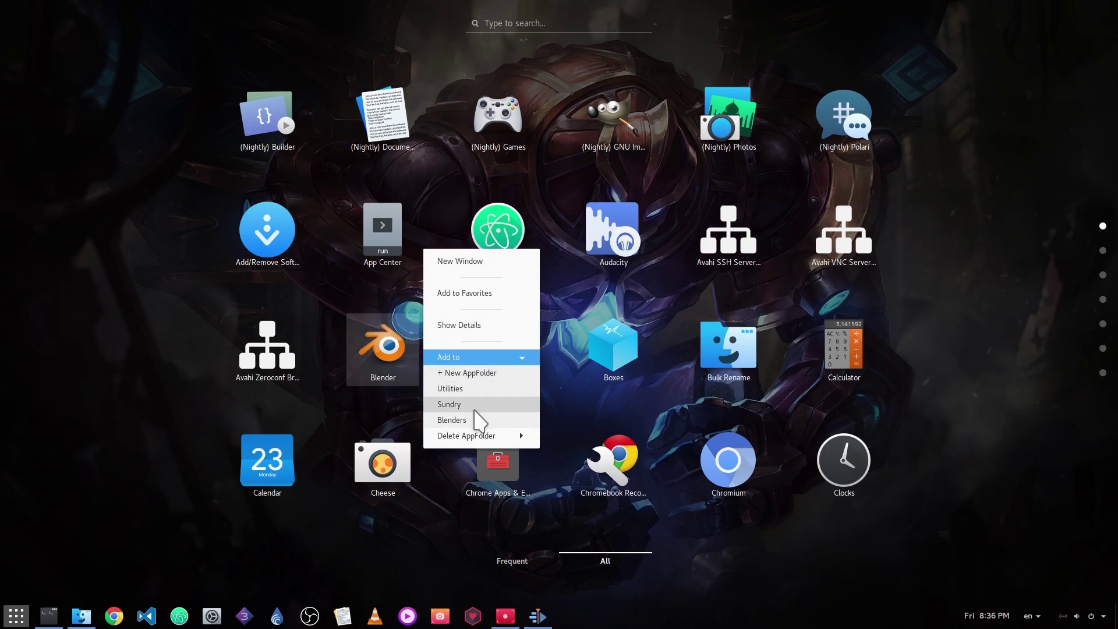
pyautogui.click(476, 420)
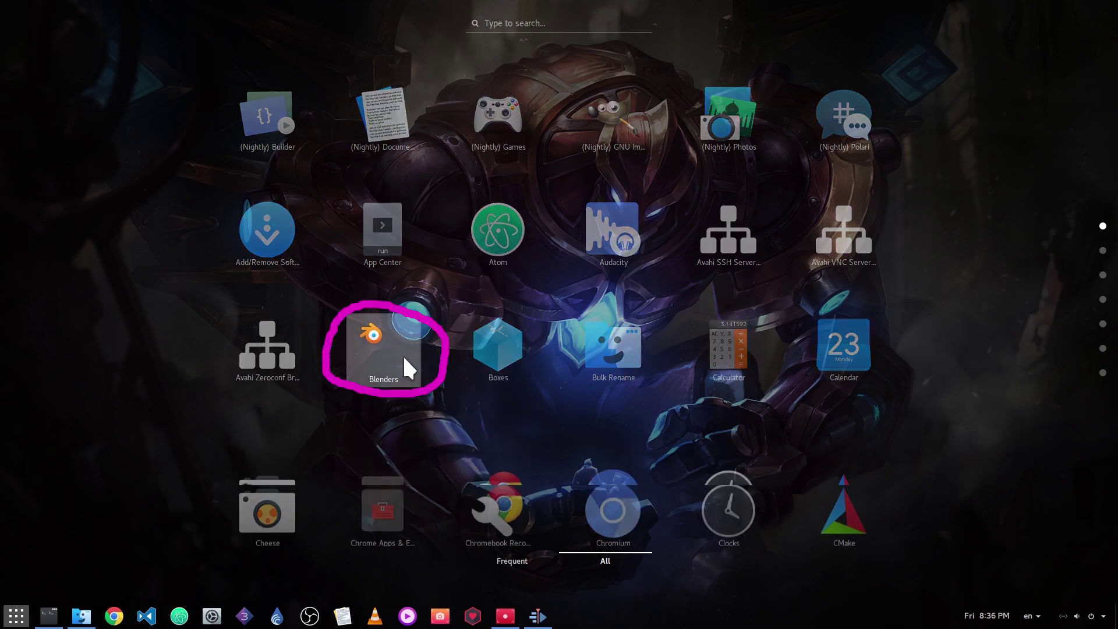
# - Remove the third Blender launcher from the Blenders folder
pyautogui.click(403, 354)
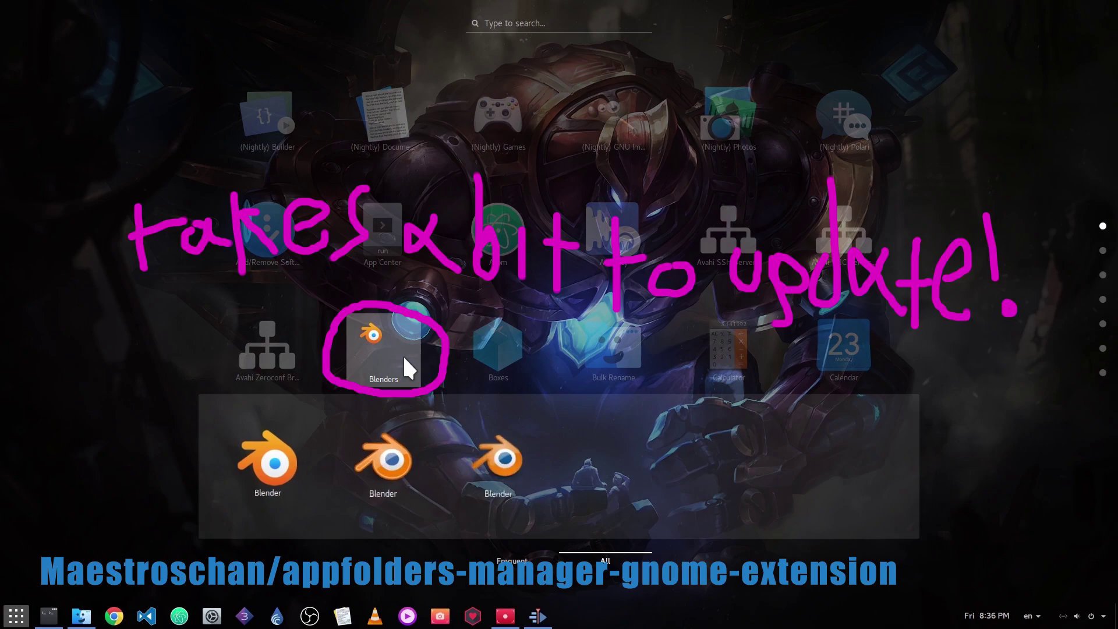
pyautogui.rightClick(502, 462)
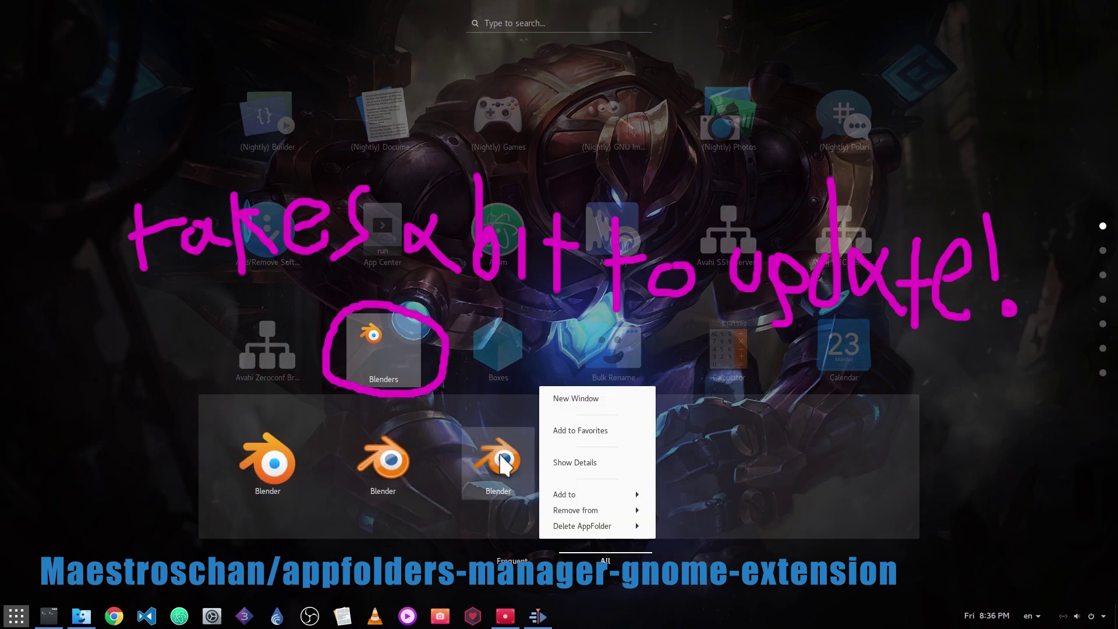
pyautogui.click(572, 510)
pyautogui.click(567, 518)
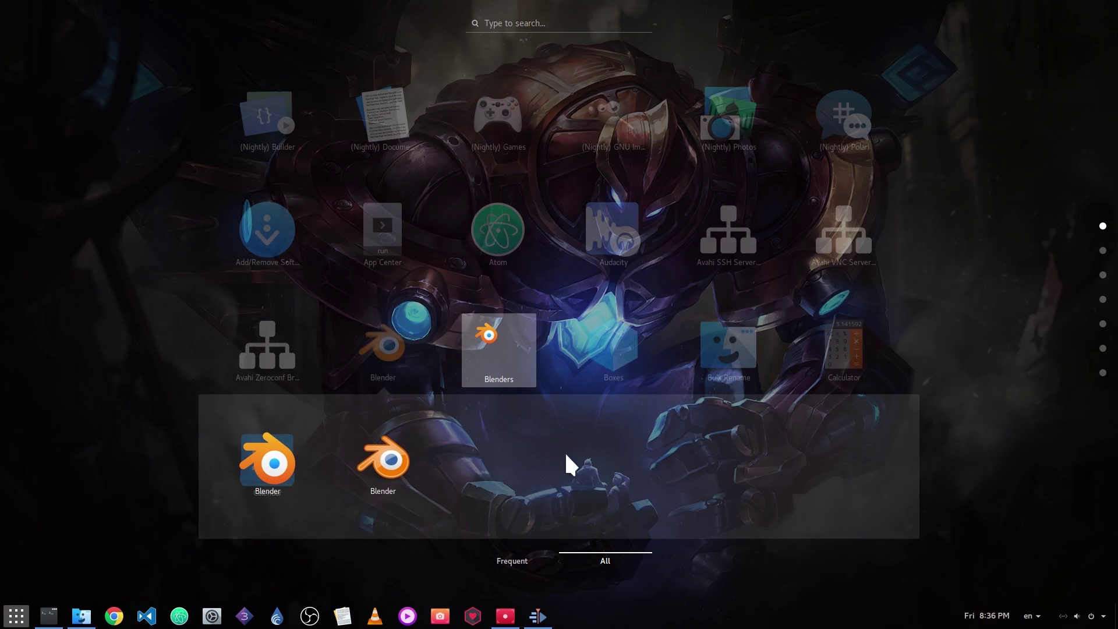
# - Bring up the Delete AppFolder list from a Blender launcher in the grid
pyautogui.click(489, 335)
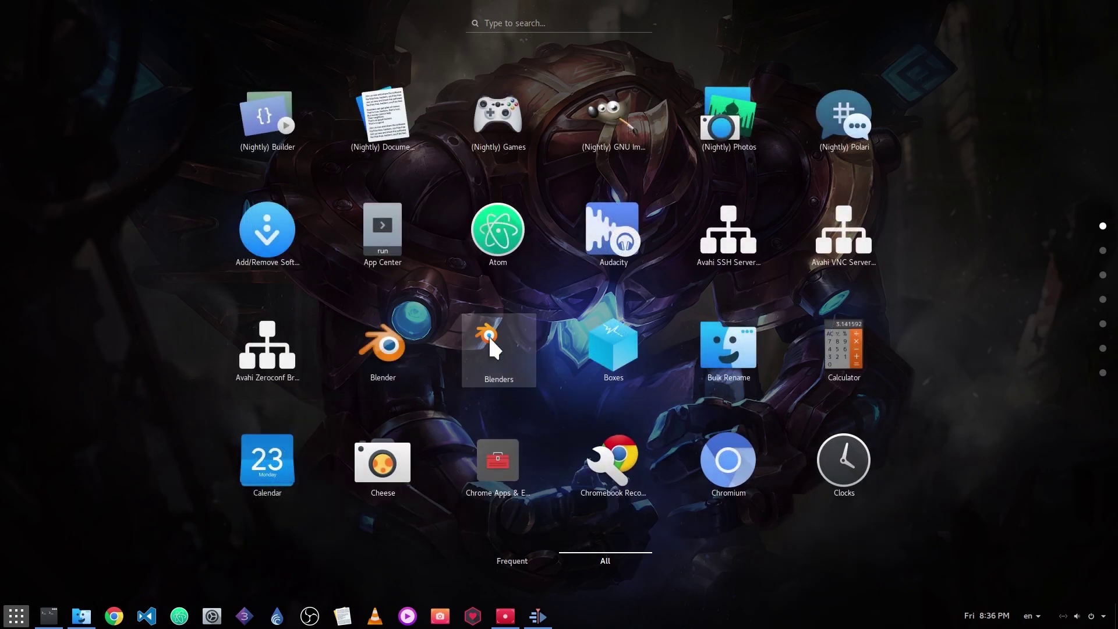
pyautogui.rightClick(397, 340)
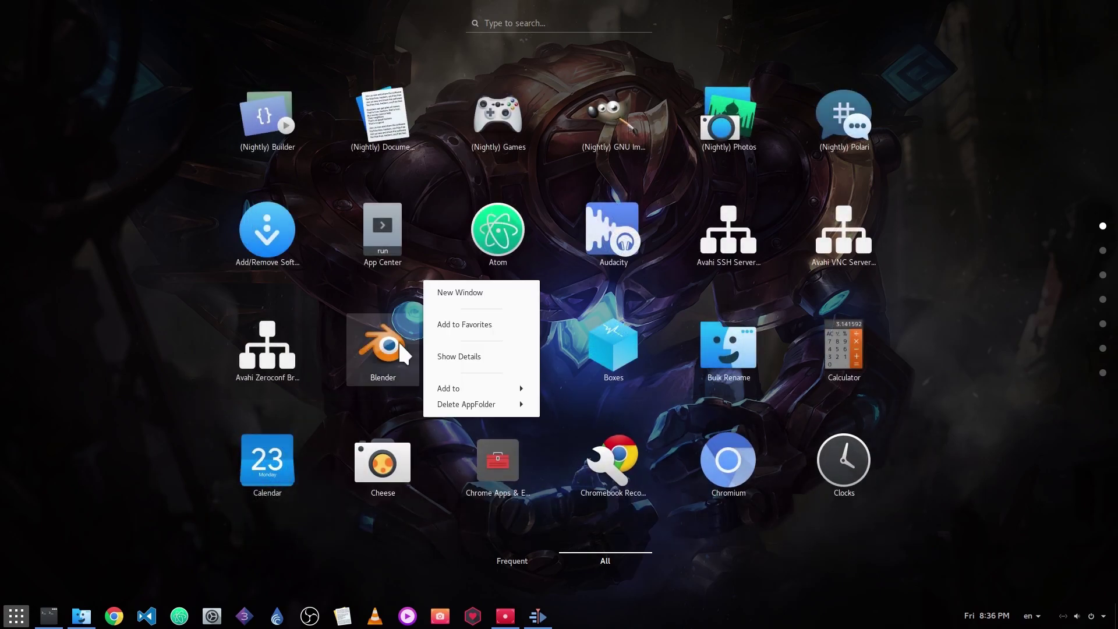
pyautogui.click(479, 405)
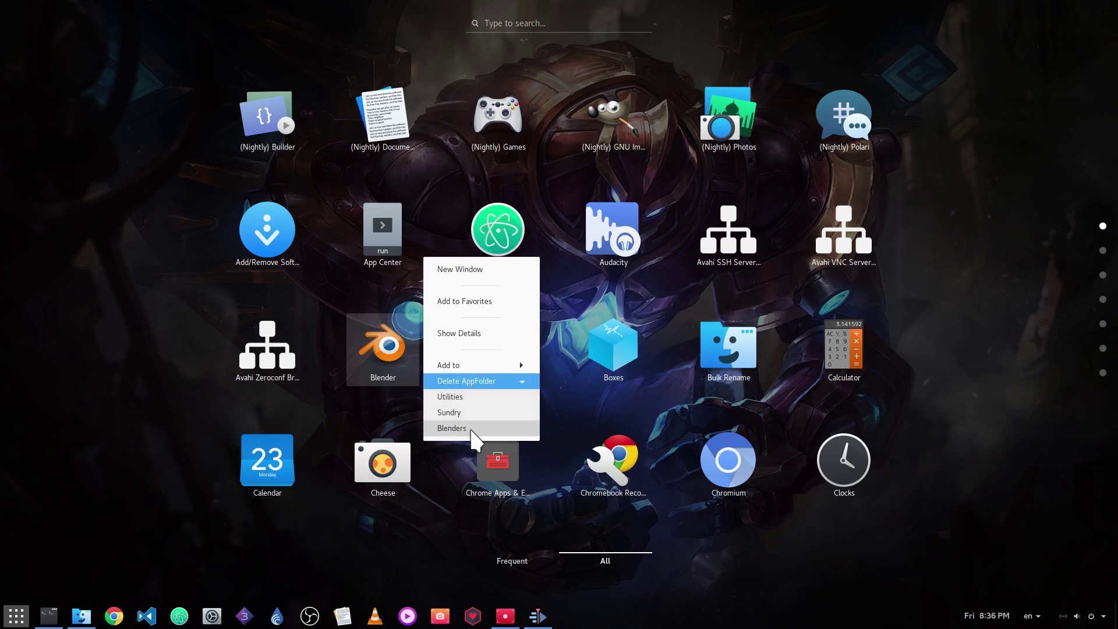
# - Delete the Blenders app folder and move the Files window from its tile to the centre
pyautogui.click(472, 433)
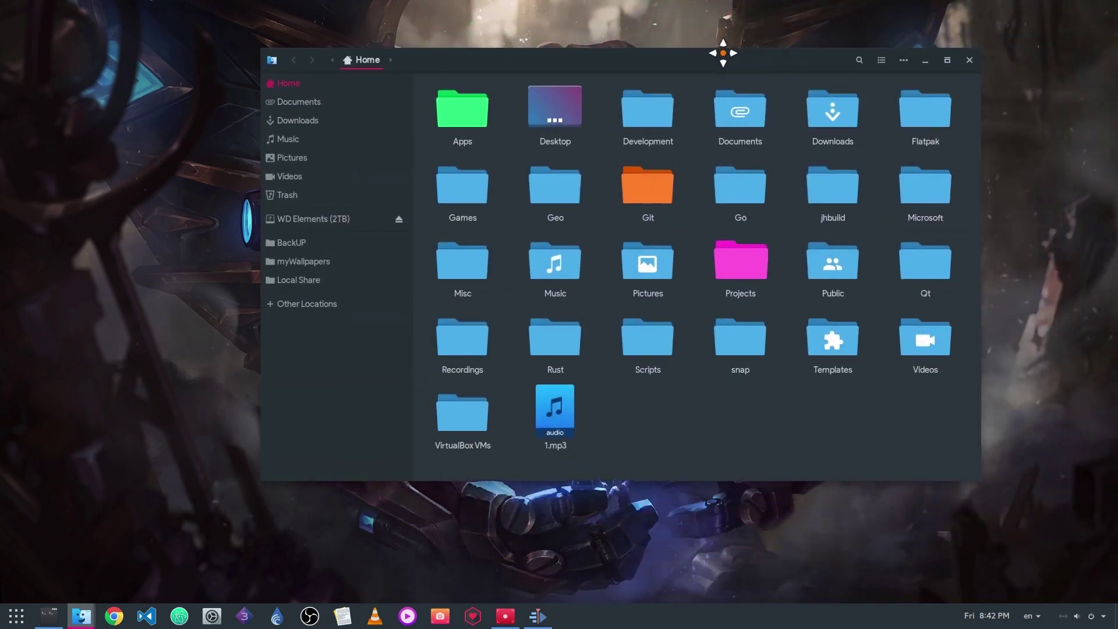
pyautogui.moveTo(935, 1); pyautogui.dragTo(688, 58)
pyautogui.doubleClick(687, 58)
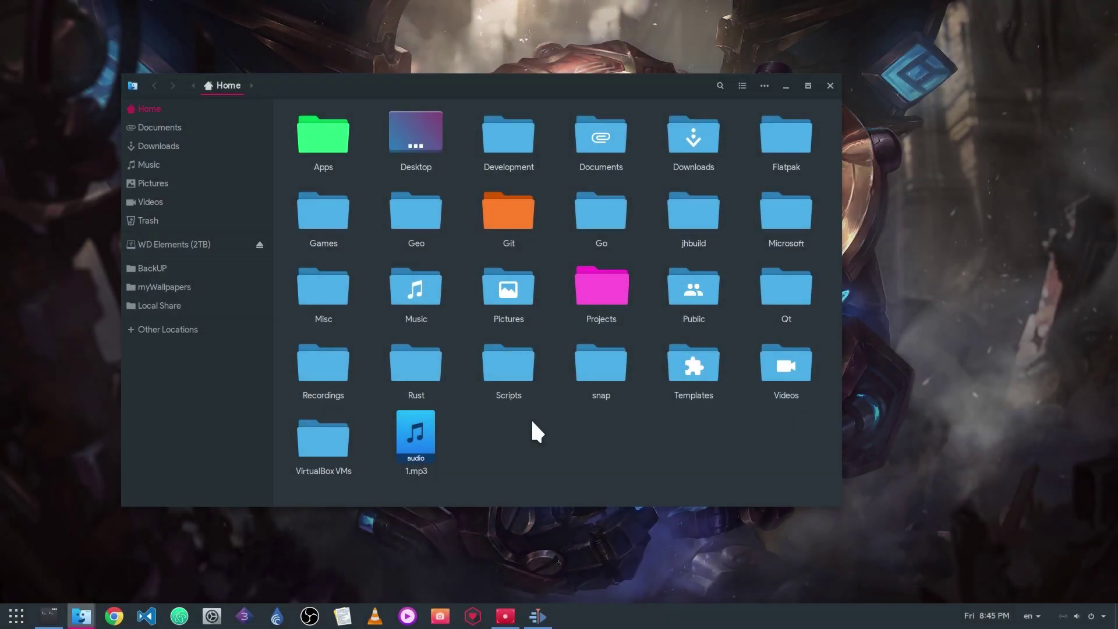
# - Select the jhbuild and Microsoft folders and set their Folders' Color to Red
pyautogui.click(676, 225)
pyautogui.keyDown('ctrl'); pyautogui.click(767, 211); pyautogui.keyUp('ctrl')
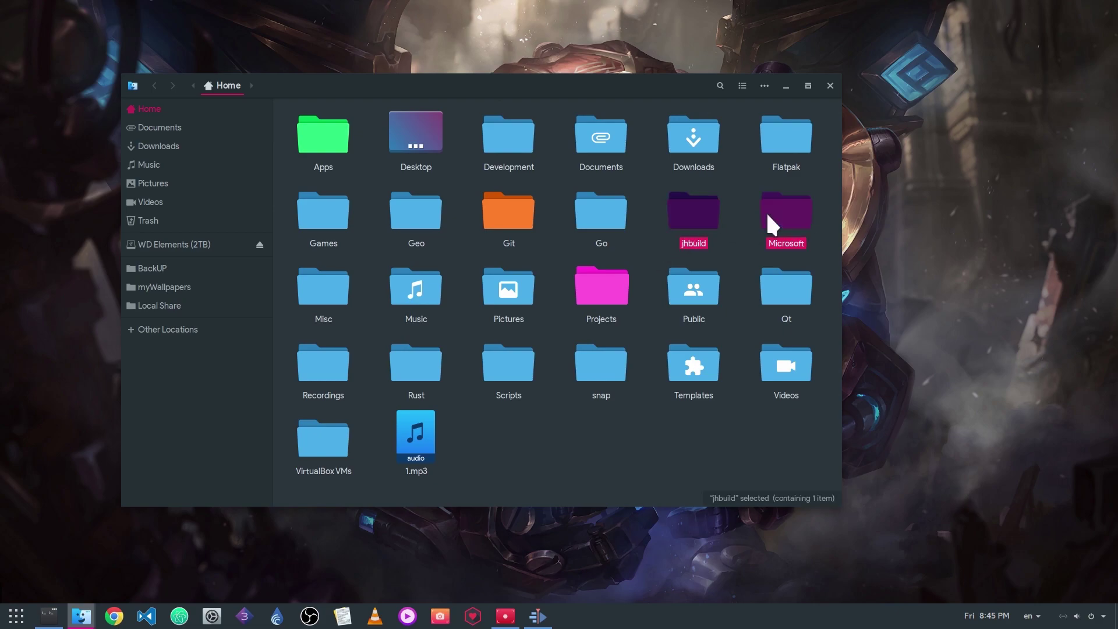
pyautogui.rightClick(767, 211)
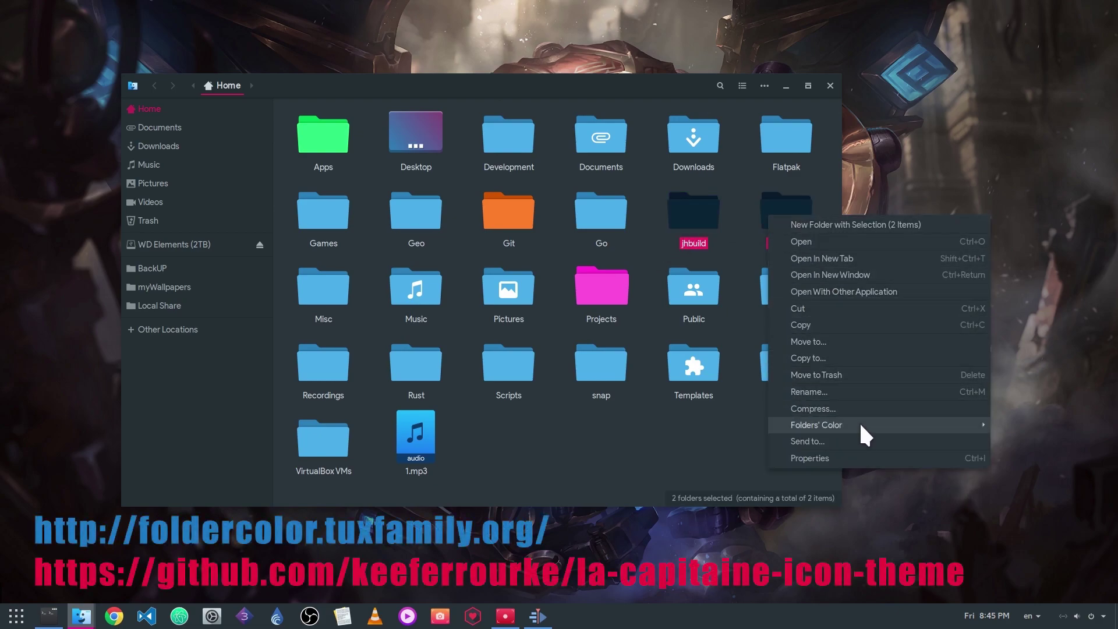
pyautogui.moveTo(817, 425)
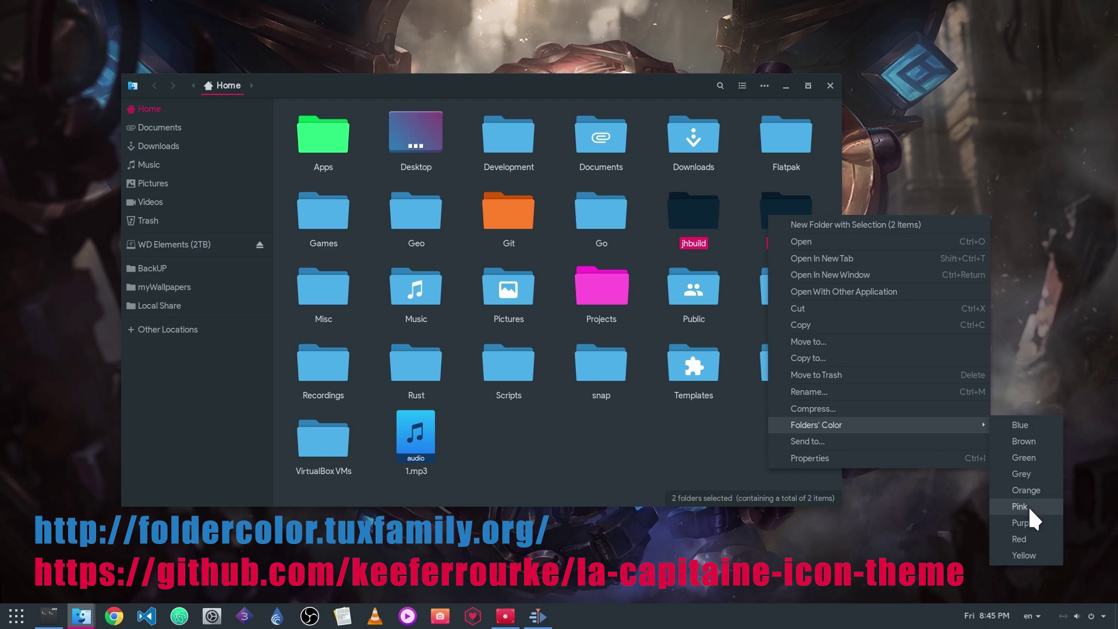
pyautogui.click(1020, 540)
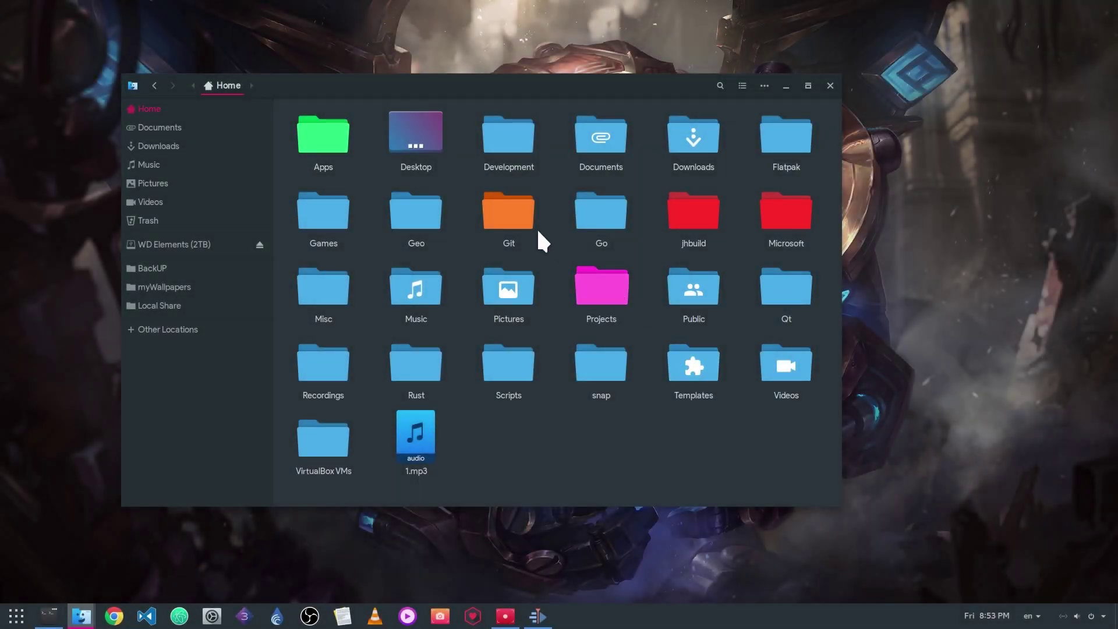
# - Open Git/nautilus-git, switch it to the test2 branch, and open its remote URL
pyautogui.doubleClick(523, 219)
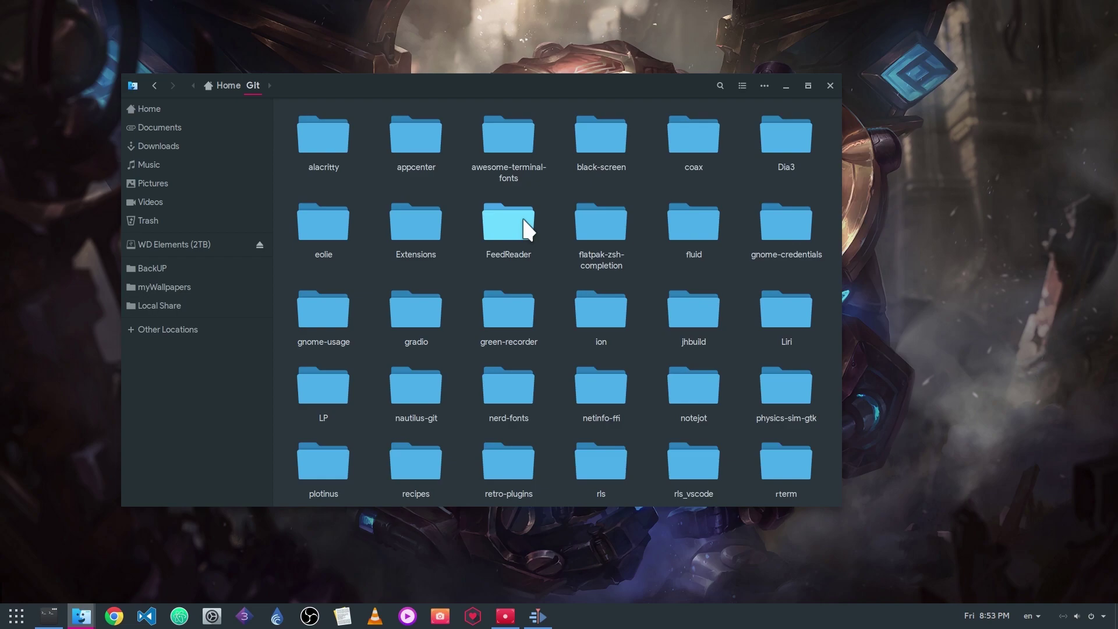
pyautogui.write('gi')
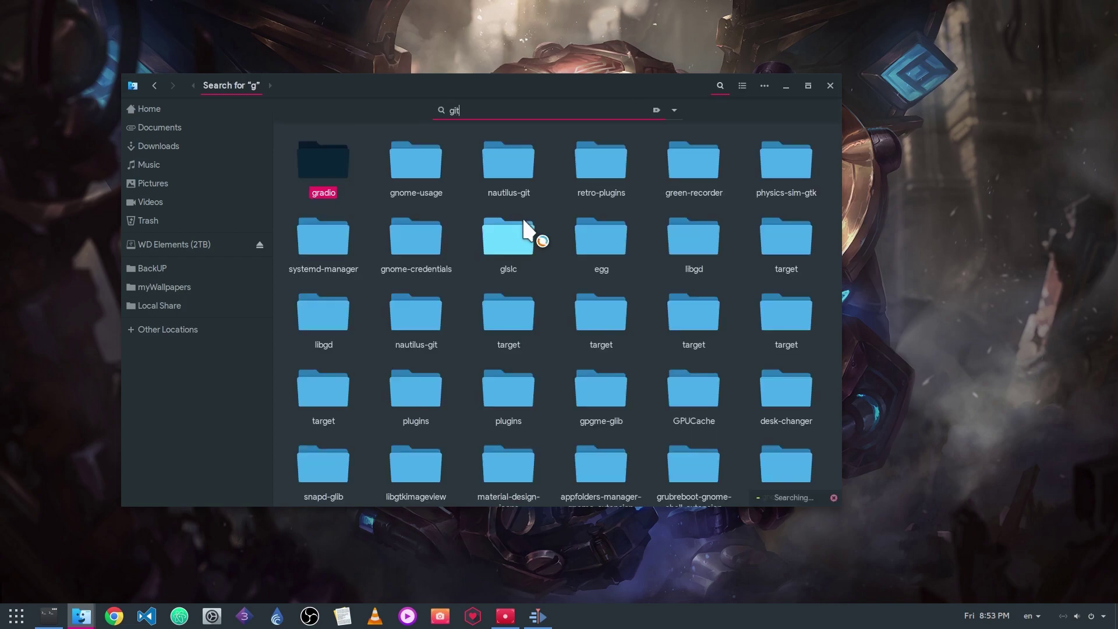
pyautogui.write('t')
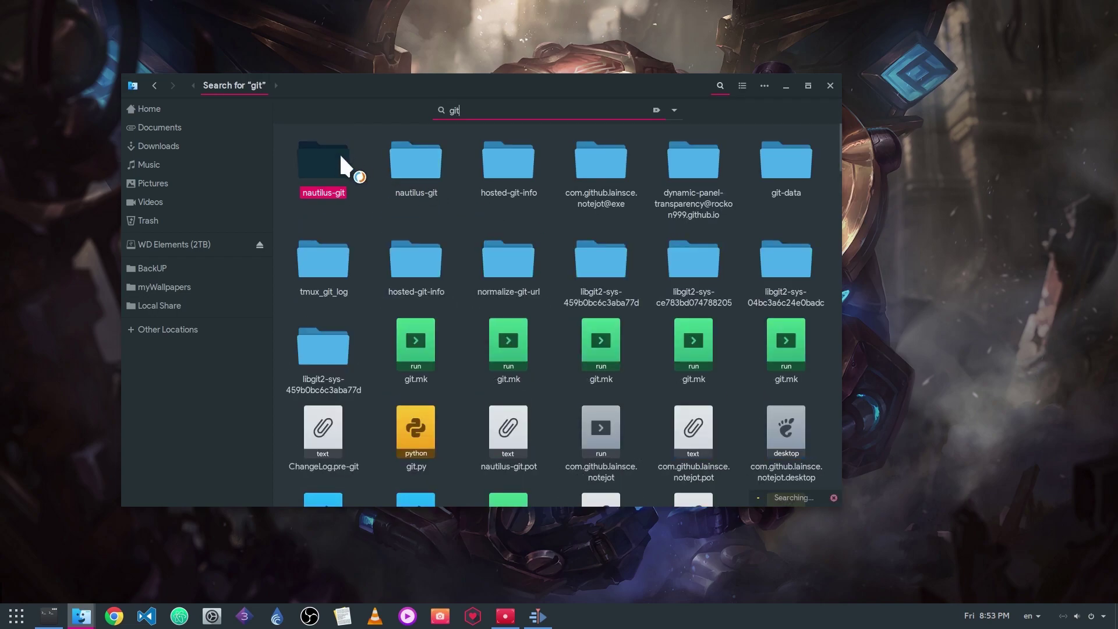
pyautogui.doubleClick(335, 150)
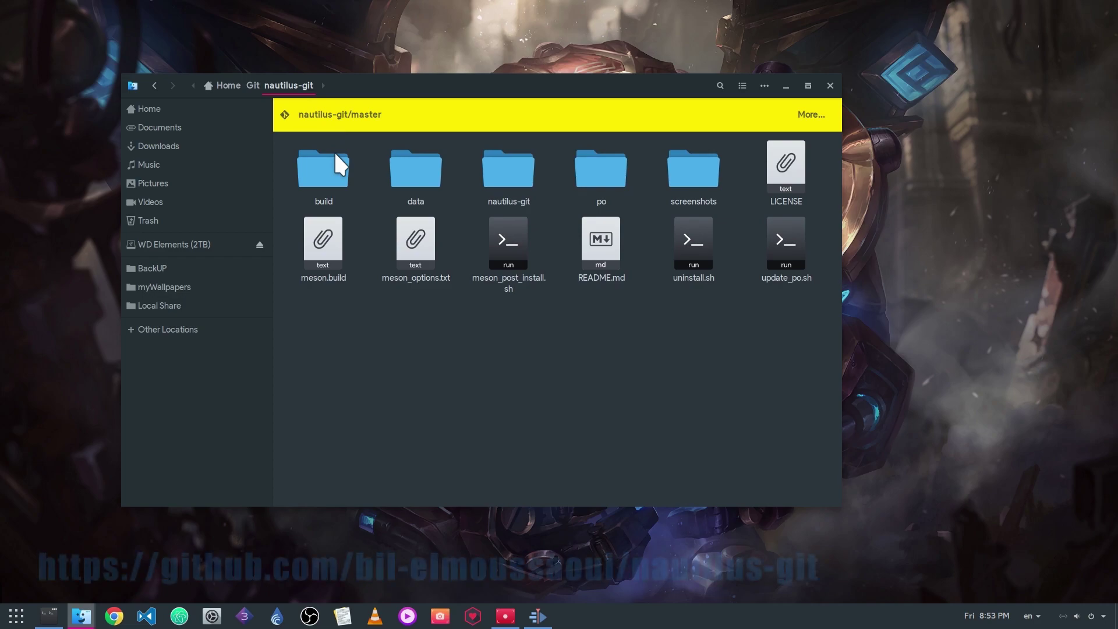
pyautogui.click(368, 117)
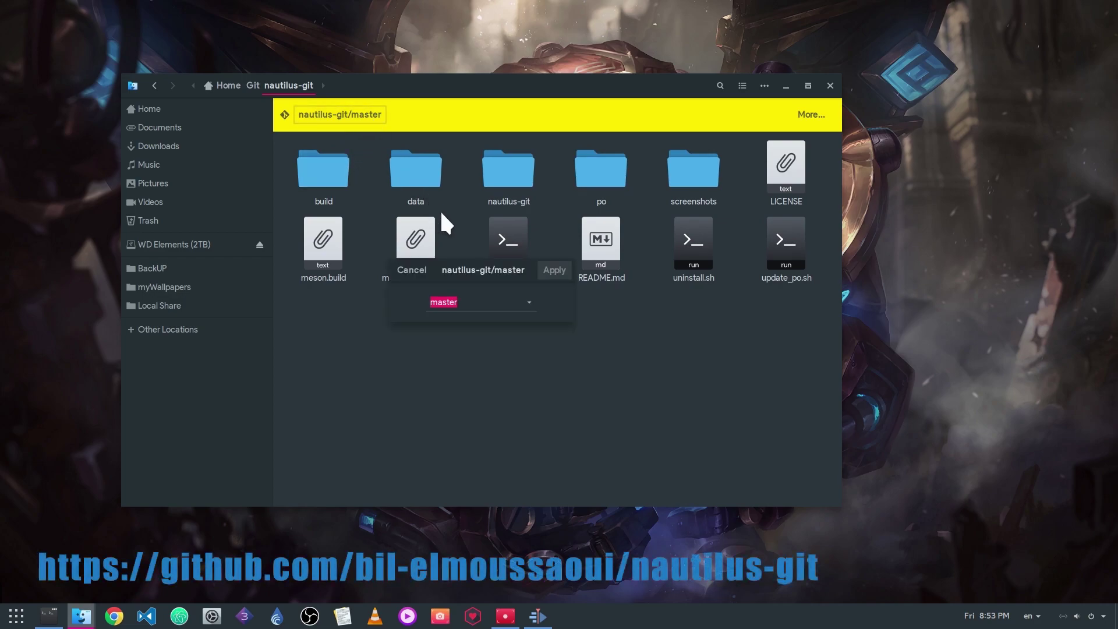
pyautogui.click(529, 303)
pyautogui.click(487, 356)
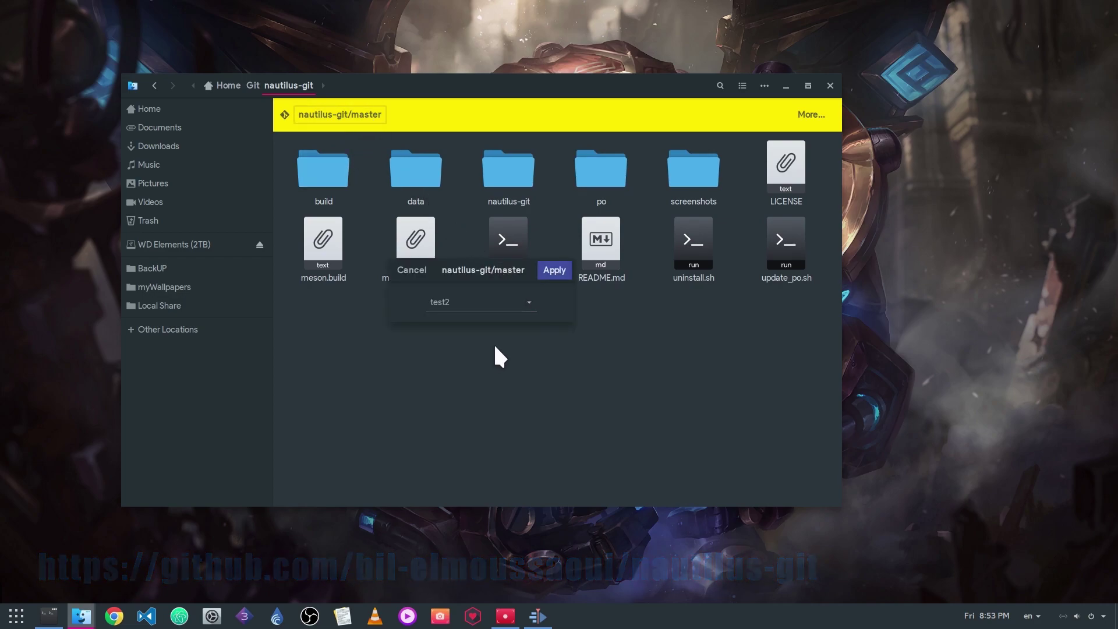
pyautogui.click(555, 269)
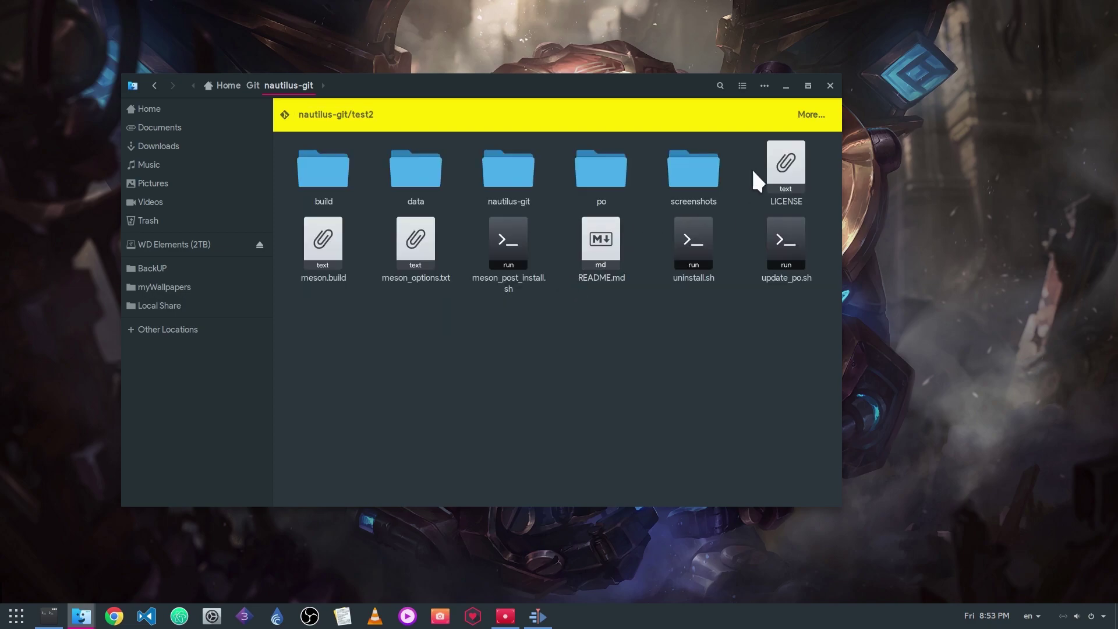
pyautogui.click(816, 125)
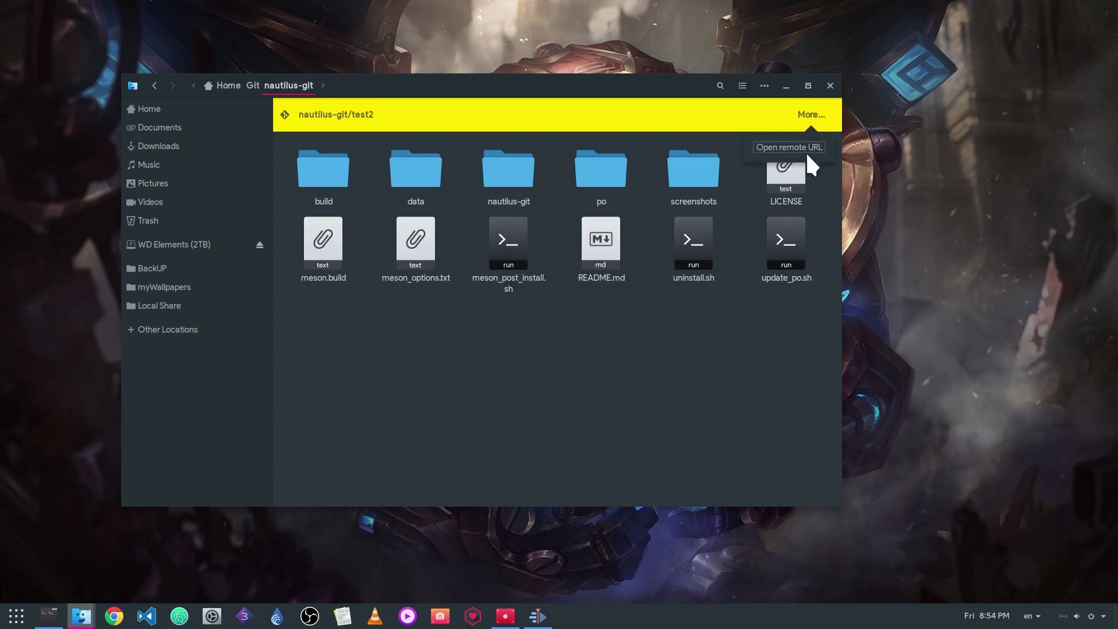
pyautogui.click(812, 147)
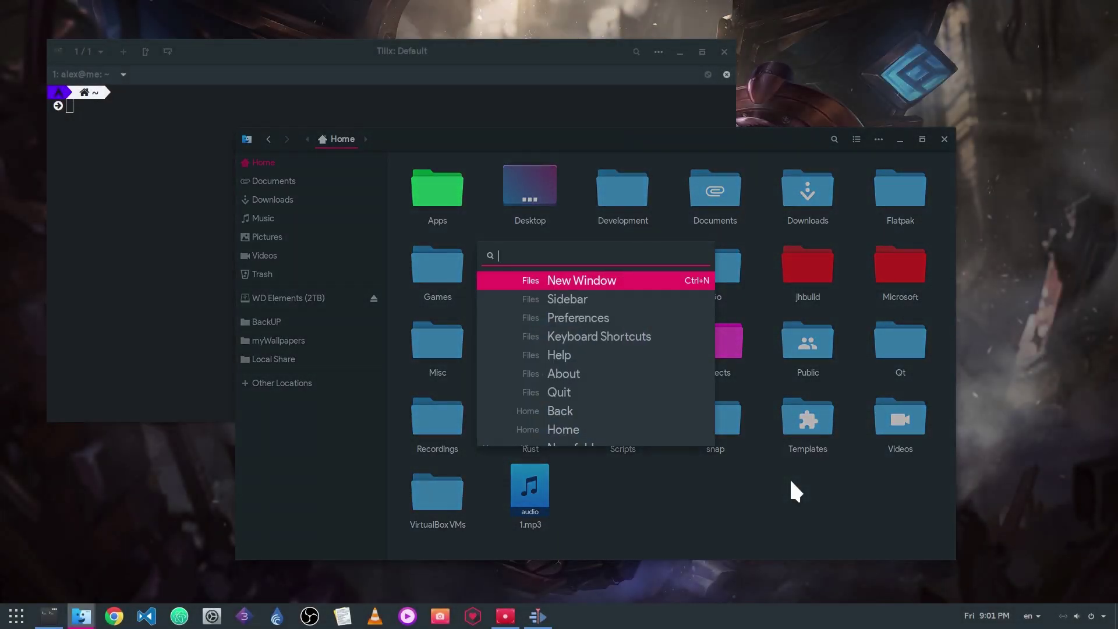
pyautogui.write('side')
# - Hide the Files sidebar, then open a second Home tab with New tab from the palette
pyautogui.press('Return')
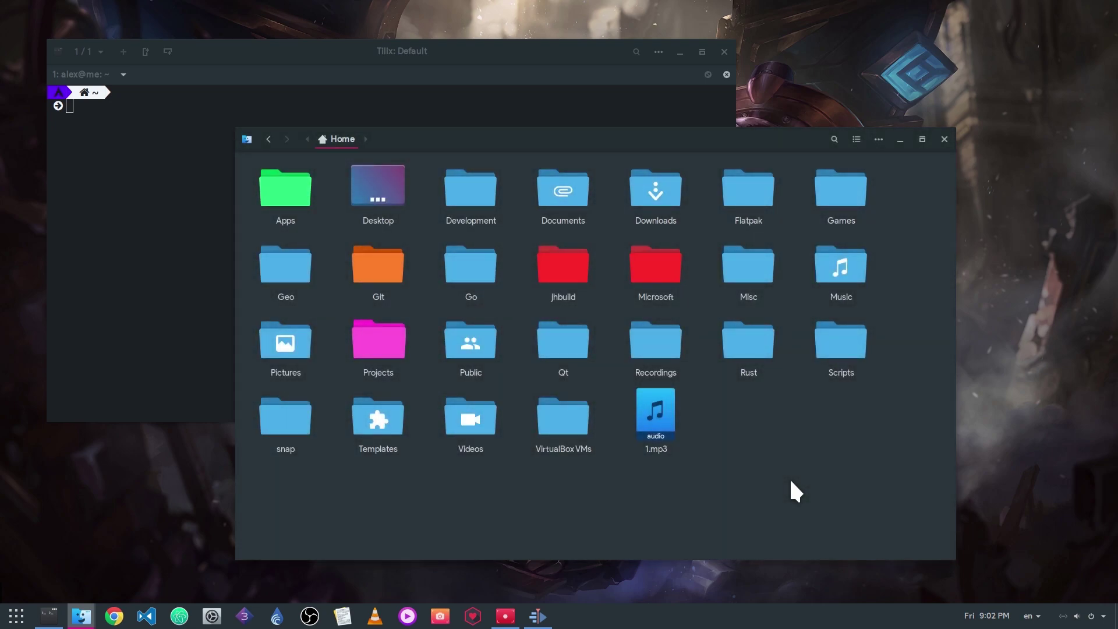
pyautogui.hotkey('ctrl', 'shift', 'p')
pyautogui.press('Down')
pyautogui.press('Down')
pyautogui.press('Down')
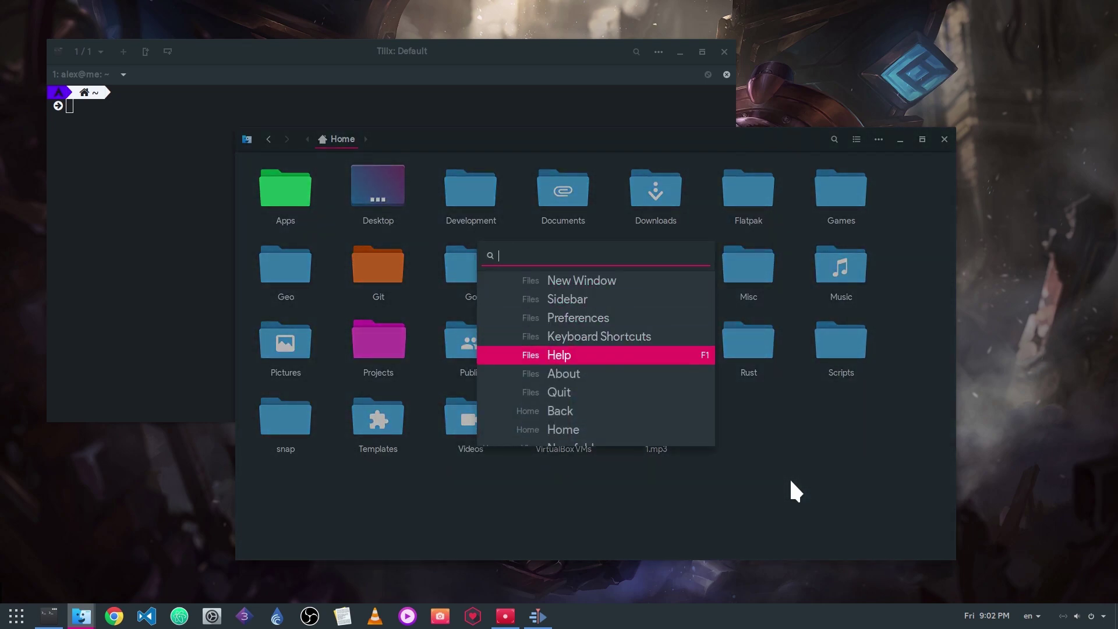
pyautogui.press('Down')
pyautogui.write('new')
pyautogui.press('Down')
pyautogui.press('Down')
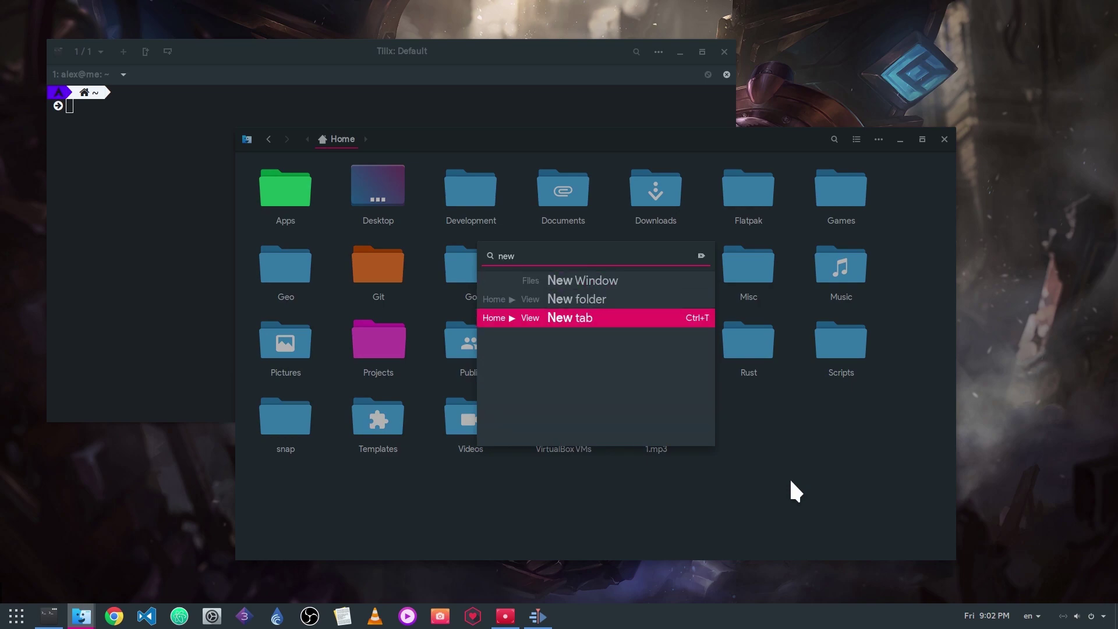
pyautogui.press('Return')
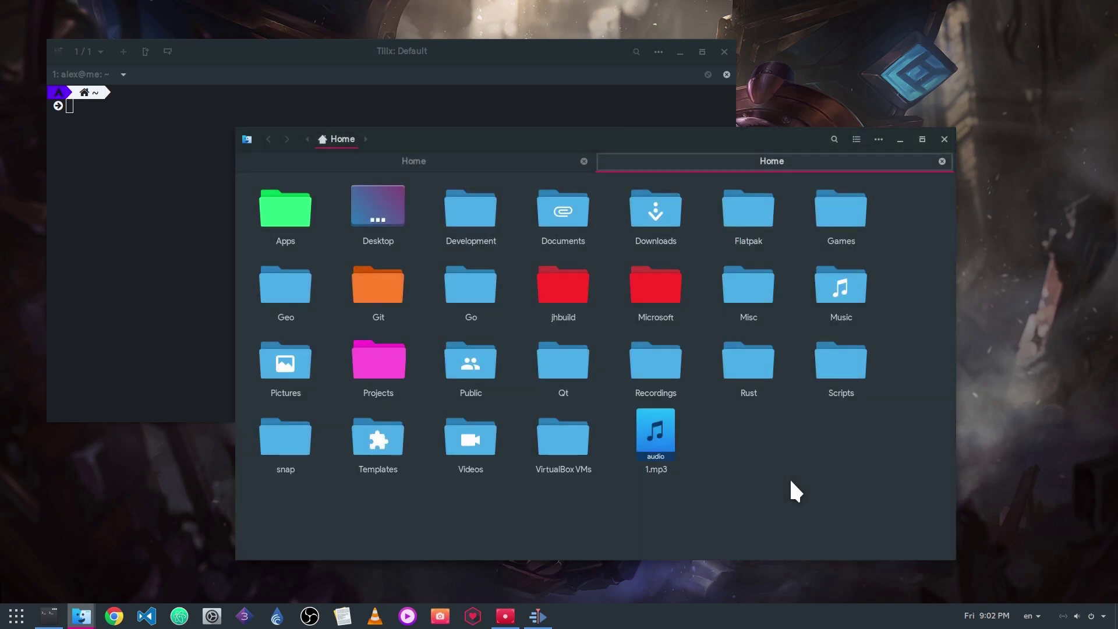
# - Add a second Tilix session with New Session from the command palette
pyautogui.click(203, 250)
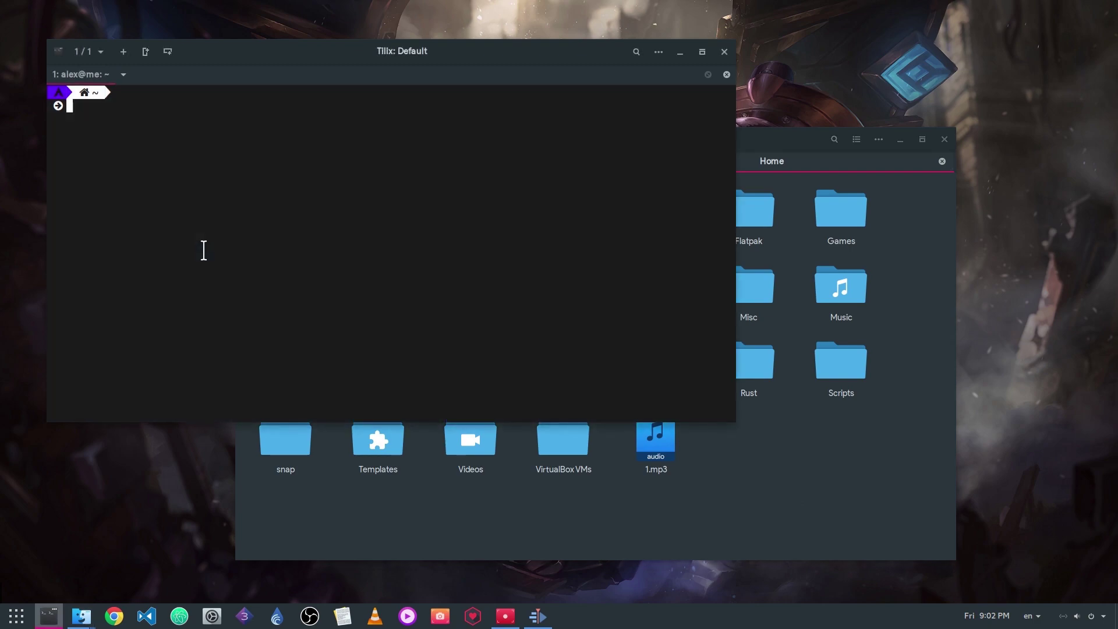
pyautogui.press('F12')
pyautogui.press('F12')
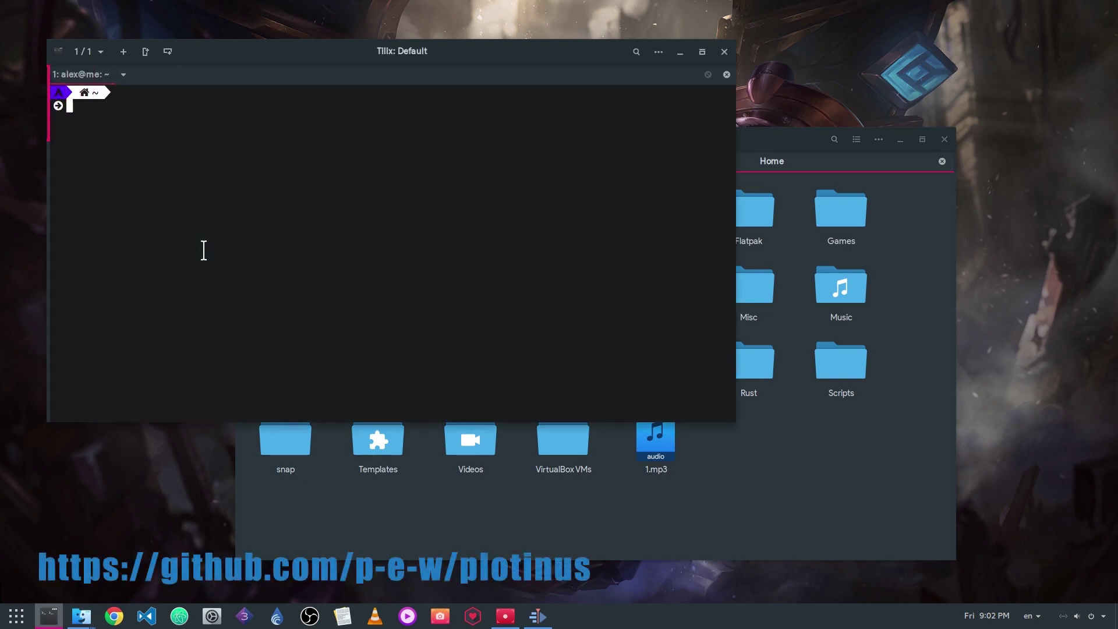
pyautogui.hotkey('ctrl', 'shift', 'p')
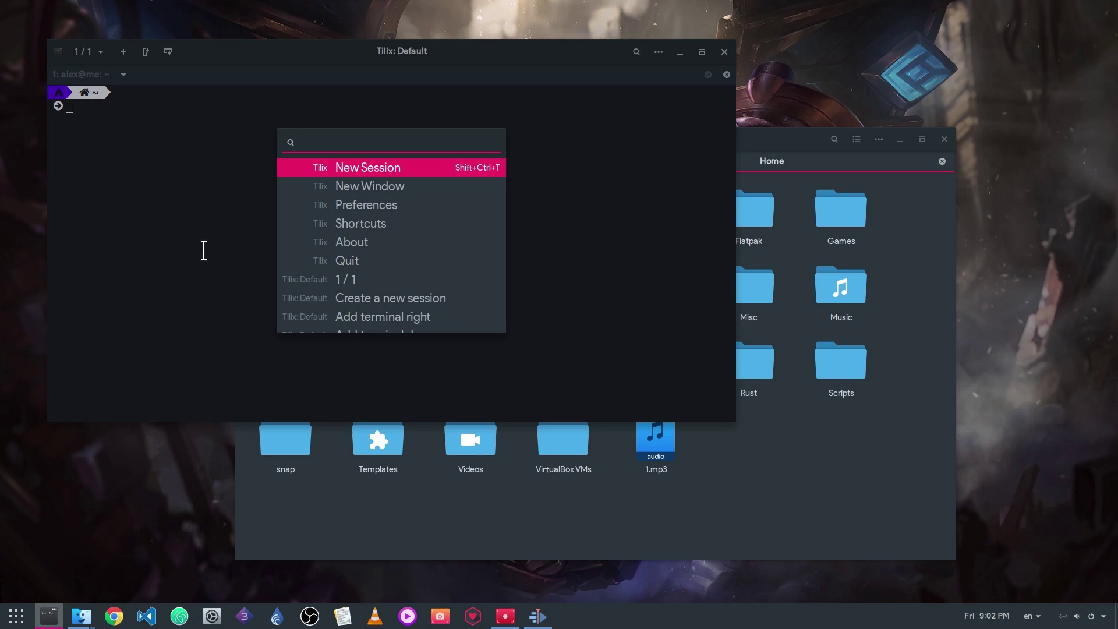
pyautogui.press('Down')
pyautogui.press('Down')
pyautogui.press('Down')
pyautogui.press('Down')
pyautogui.press('Down')
pyautogui.press('Down')
pyautogui.press('Up')
pyautogui.press('Up')
pyautogui.press('Up')
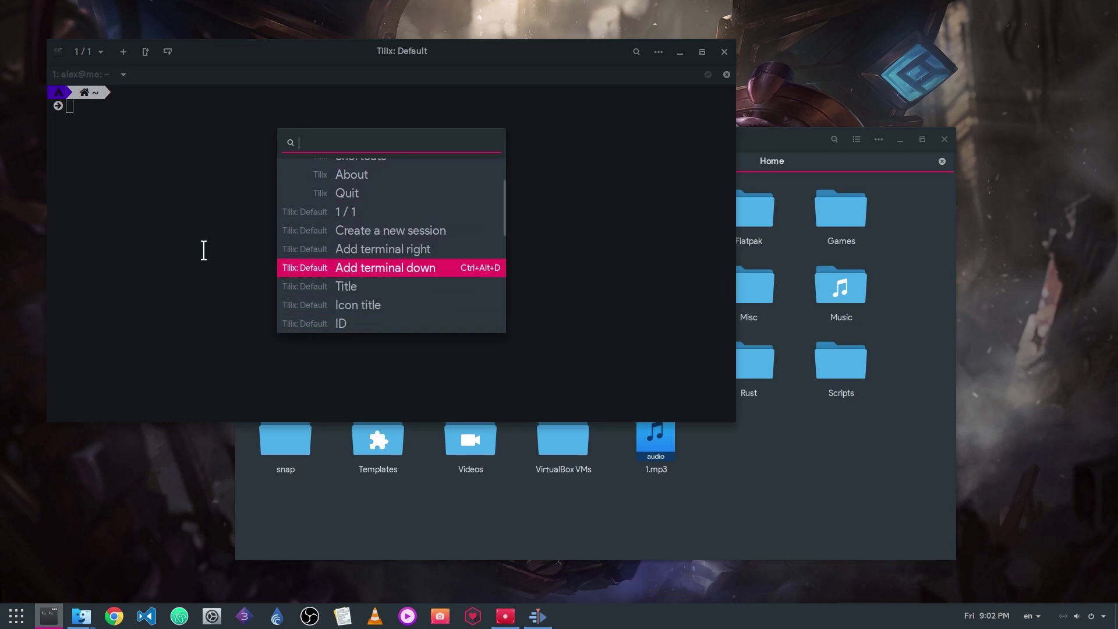
pyautogui.press('Up')
pyautogui.press('Up')
pyautogui.press('Up')
pyautogui.press('Up')
pyautogui.press('Return')
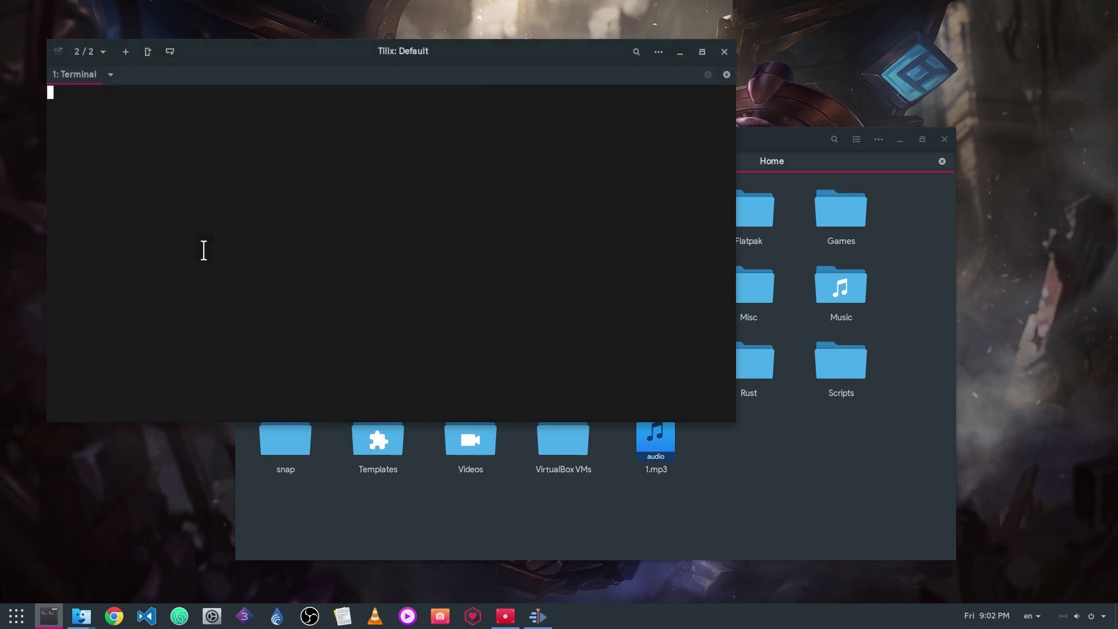
# - Check the session list, then quit Tilix from its command palette
pyautogui.press('F12')
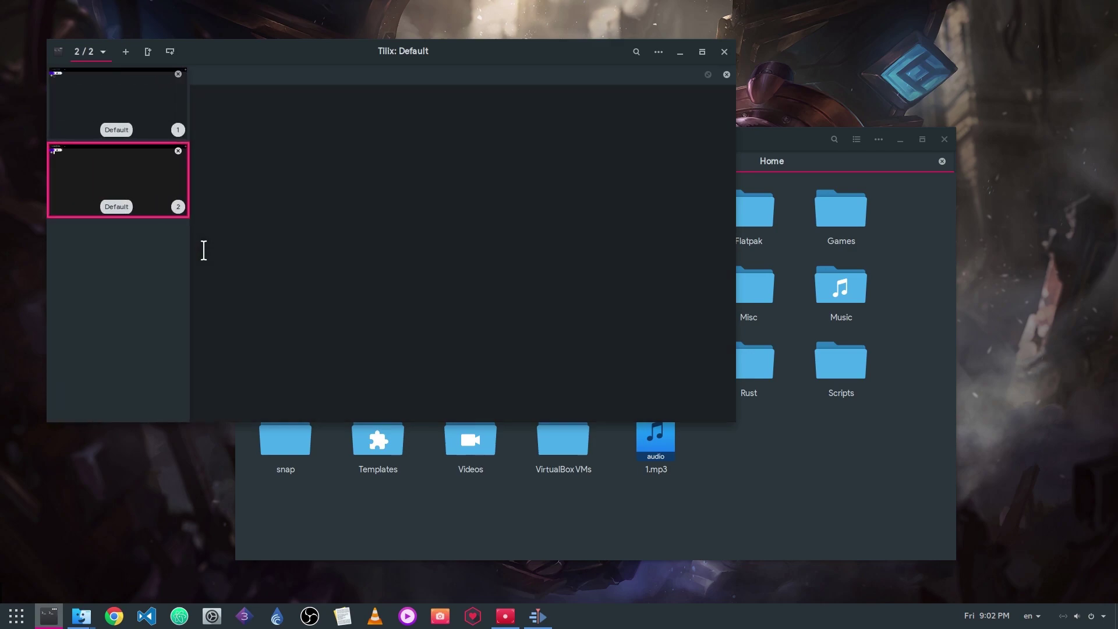
pyautogui.hotkey('ctrl', 'shift', 'p')
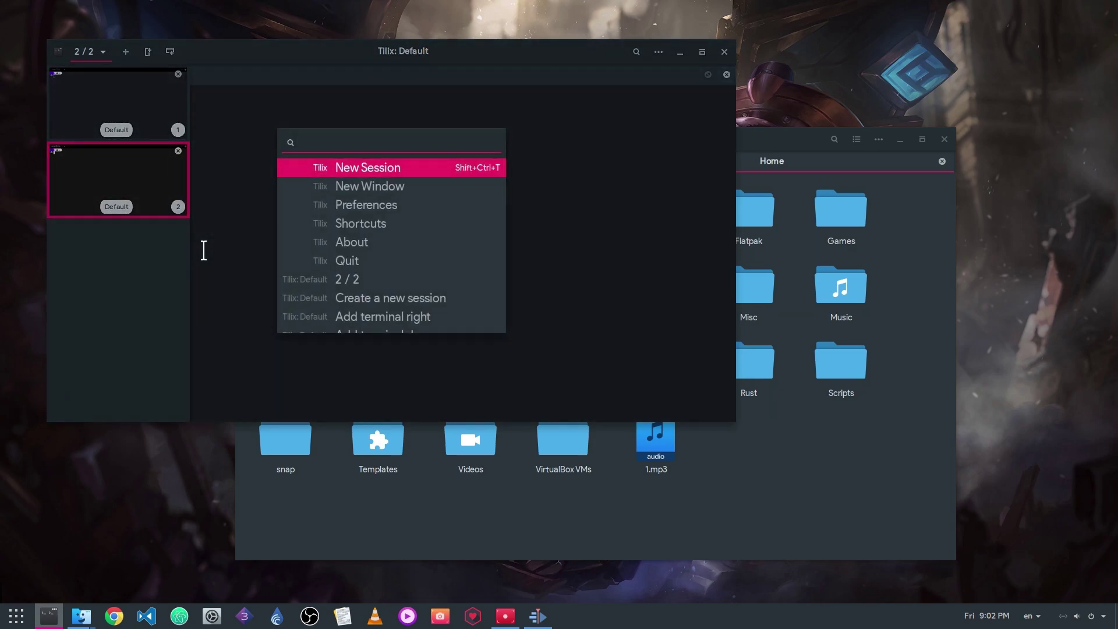
pyautogui.write('qui')
pyautogui.press('Return')
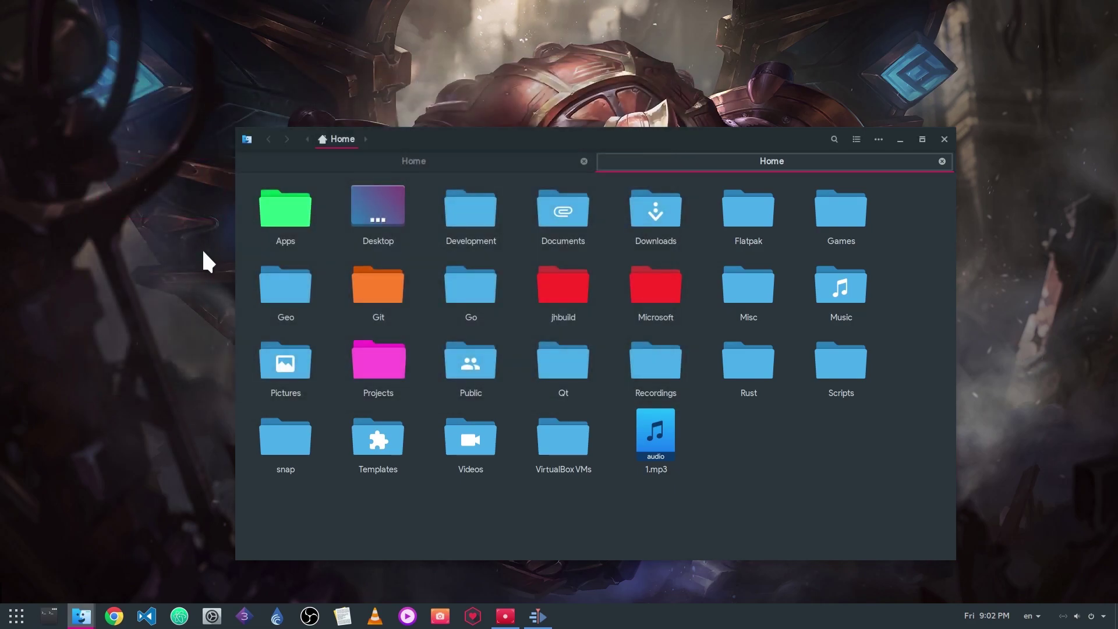
pyautogui.hotkey('ctrl', 'shift', 'p')
pyautogui.write('q')
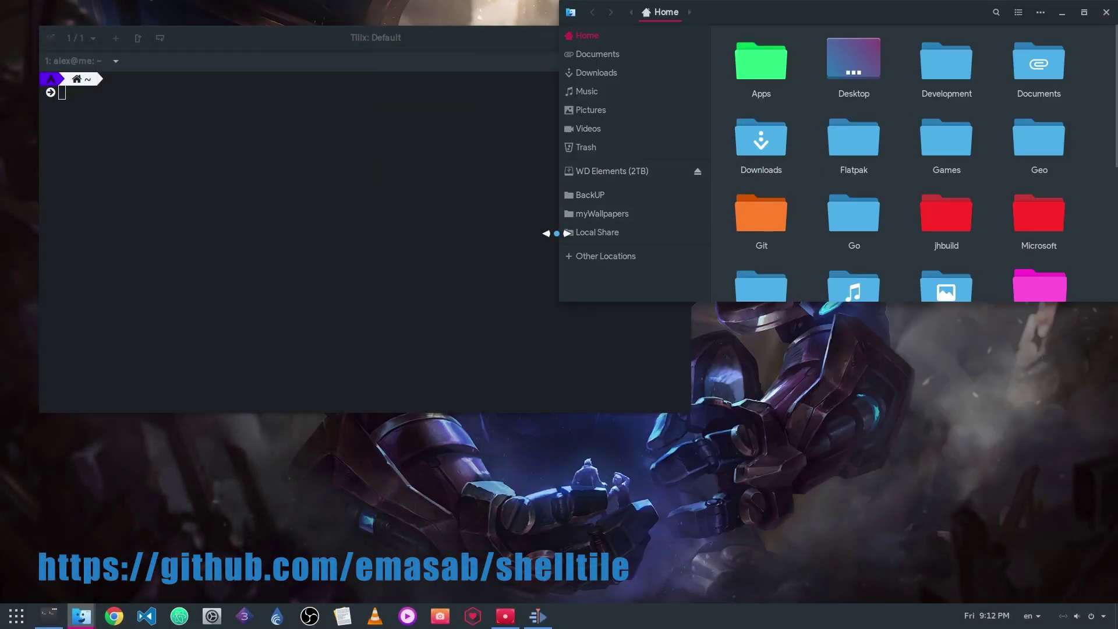
# - Snap Tilix into a top tile beside Files, then resize both tiles and the Files sidebar
pyautogui.moveTo(483, 233)
pyautogui.mouseDown()
pyautogui.moveTo(342, 232)
pyautogui.moveTo(609, 233)
pyautogui.mouseUp()
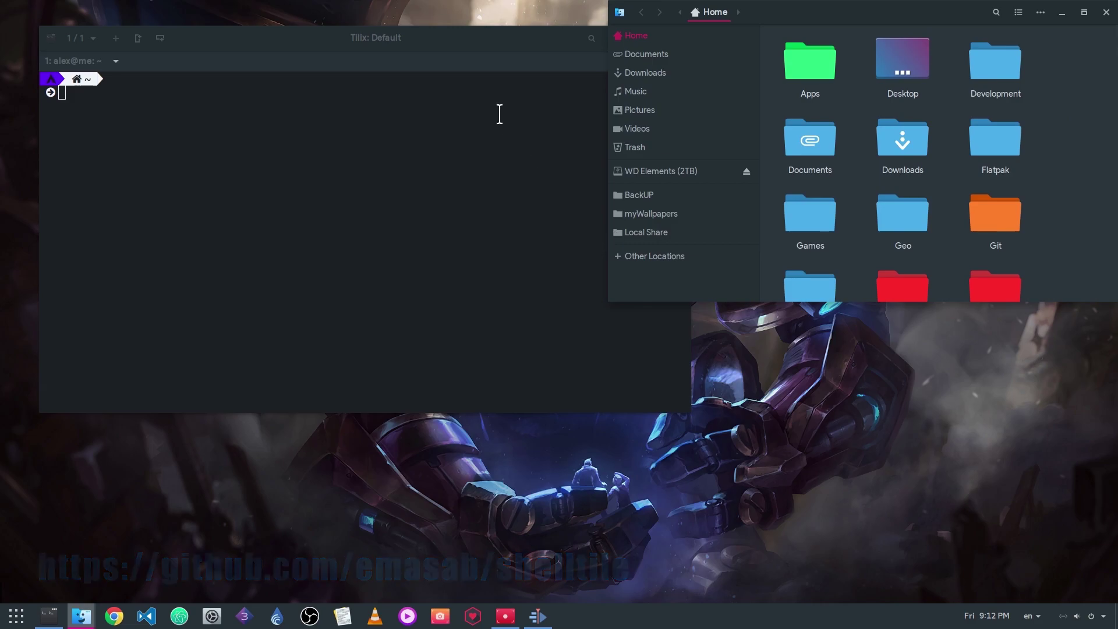
pyautogui.moveTo(426, 48); pyautogui.dragTo(658, 197)
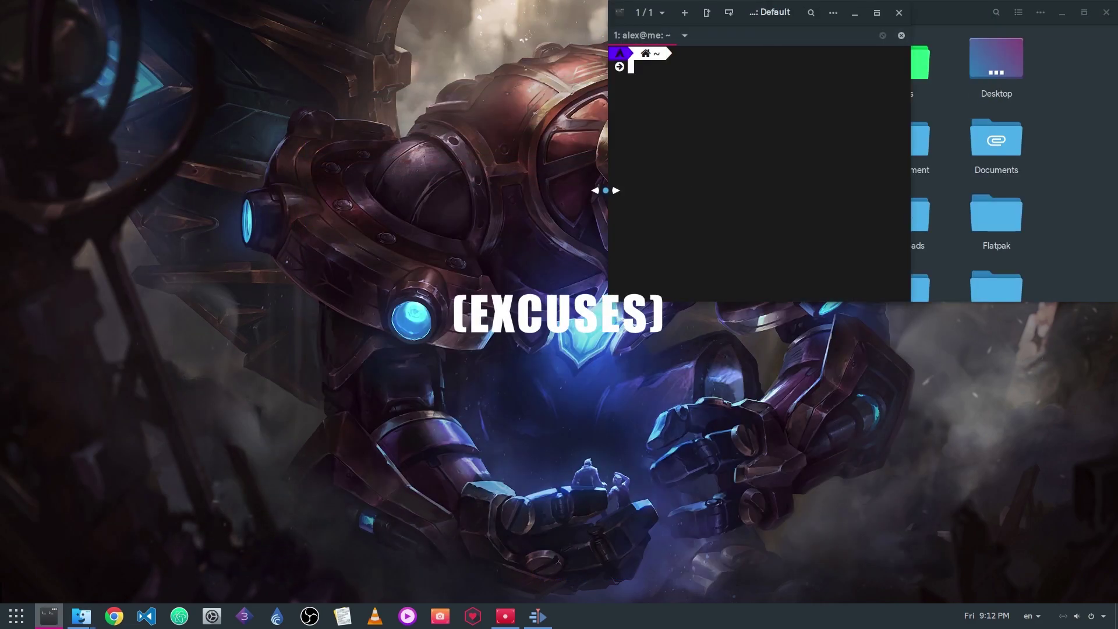
pyautogui.moveTo(608, 187); pyautogui.dragTo(8, 207)
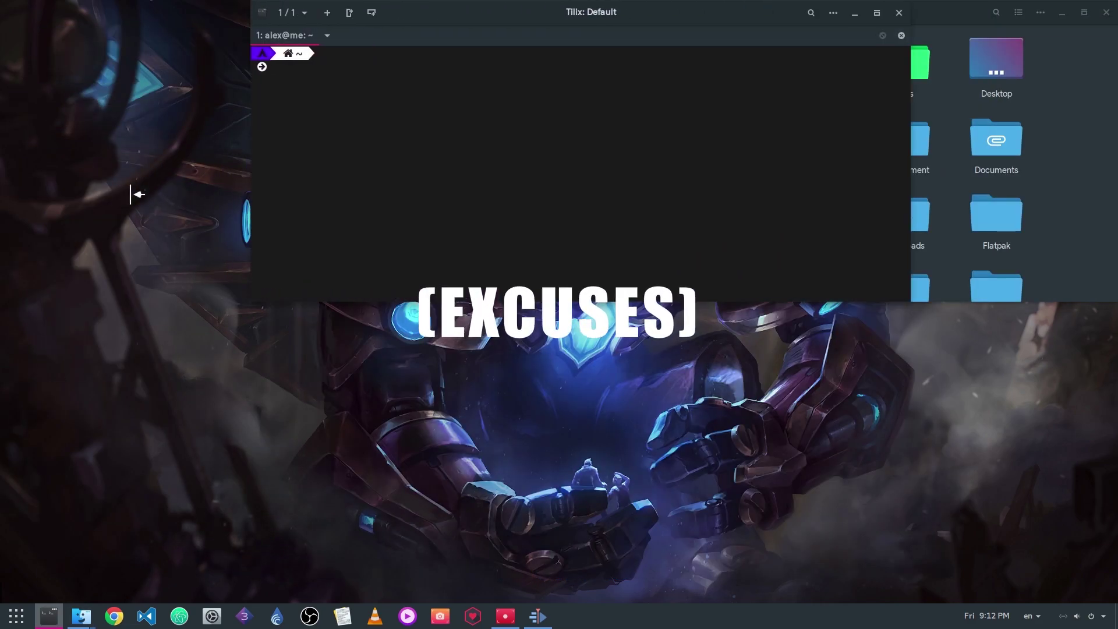
pyautogui.moveTo(911, 210)
pyautogui.mouseDown()
pyautogui.moveTo(570, 216)
pyautogui.moveTo(549, 197)
pyautogui.mouseUp()
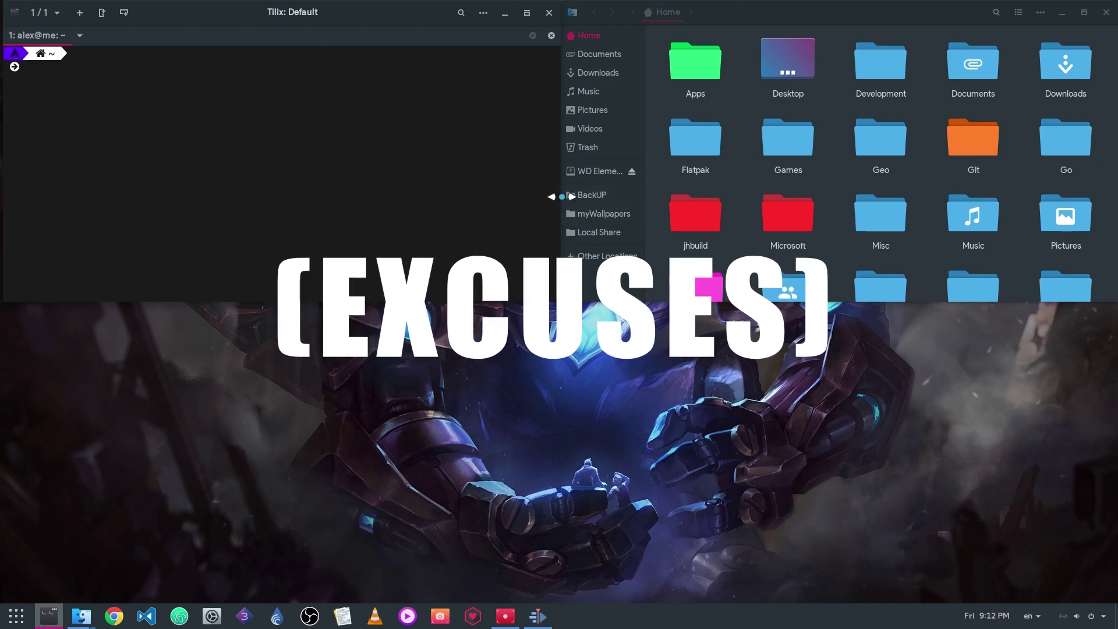
pyautogui.moveTo(442, 199); pyautogui.dragTo(411, 198)
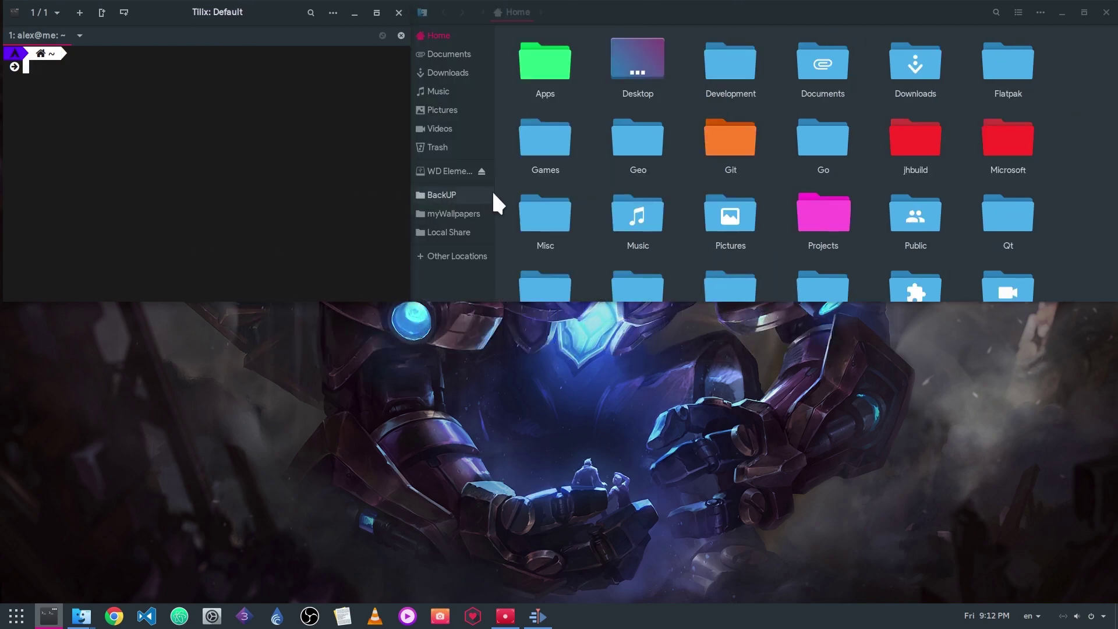
pyautogui.moveTo(495, 189); pyautogui.dragTo(557, 190)
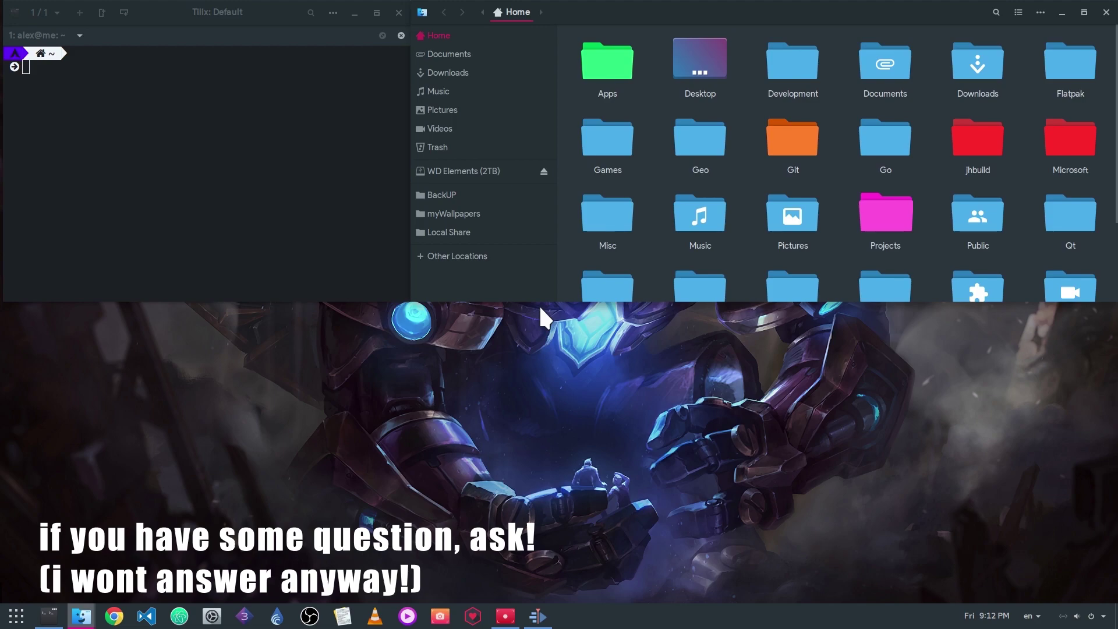
# - Stretch both tiles to full height, widen the Tilix side, then drag Tilix off to float
pyautogui.moveTo(543, 296); pyautogui.dragTo(576, 541)
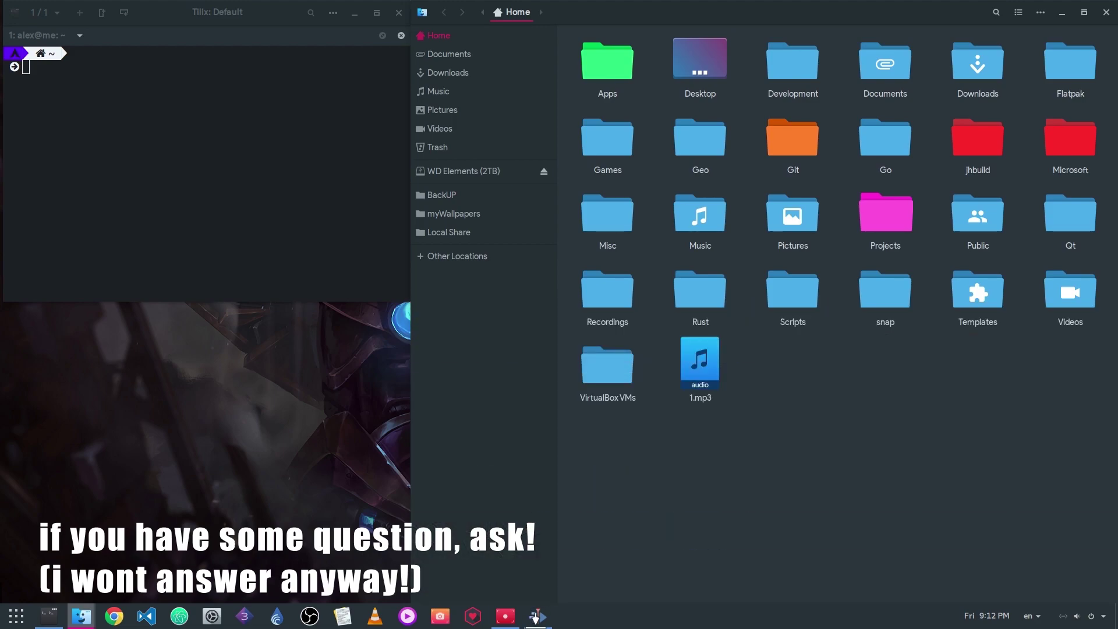
pyautogui.moveTo(465, 232); pyautogui.dragTo(610, 238)
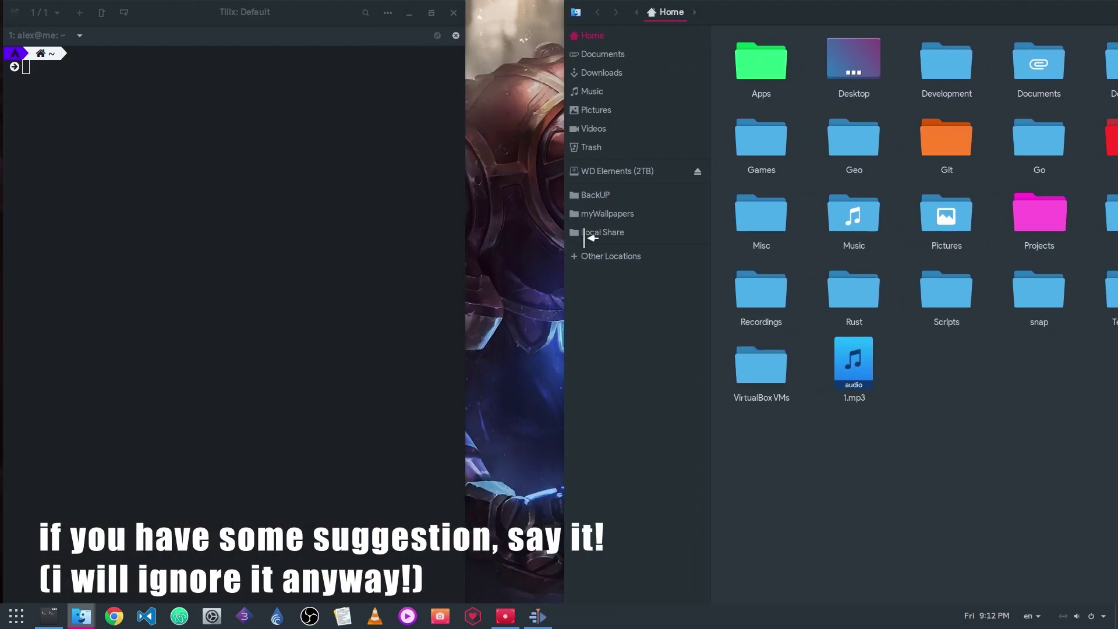
pyautogui.moveTo(446, 17); pyautogui.dragTo(686, 39)
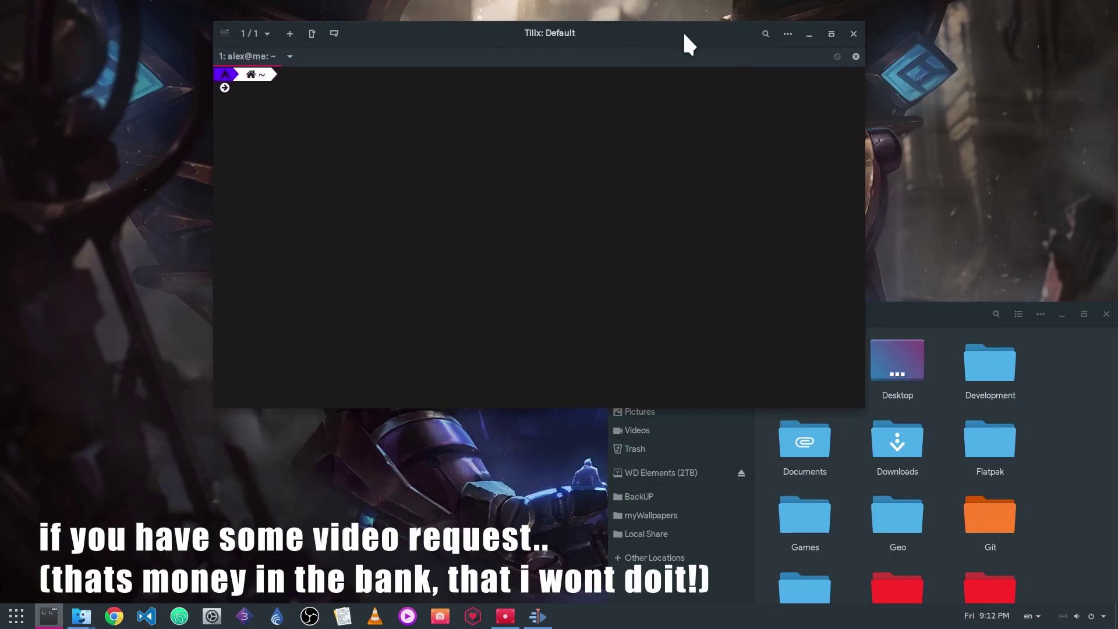